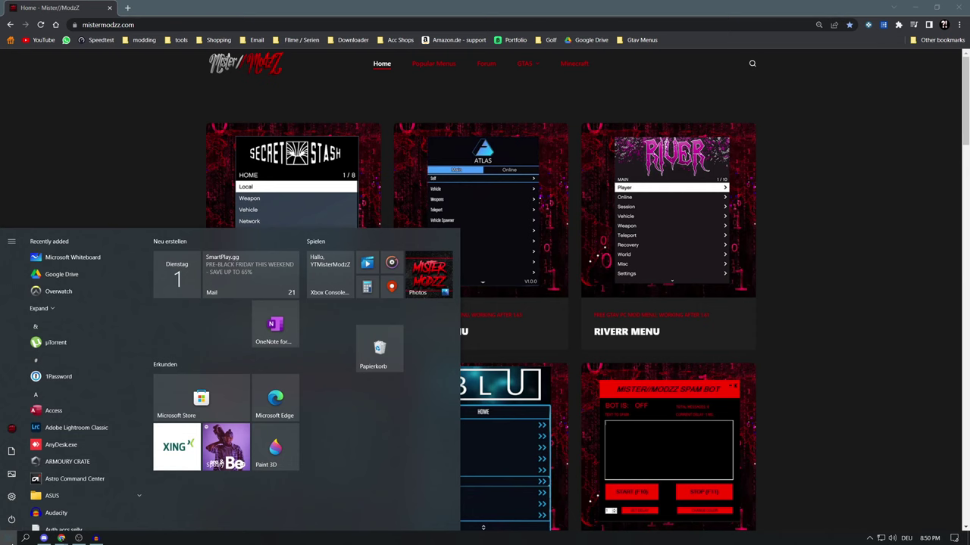
Turn off Real-time protection in Windows Security's Virus & threat protection settings
{"action": "type", "text": "defe"}
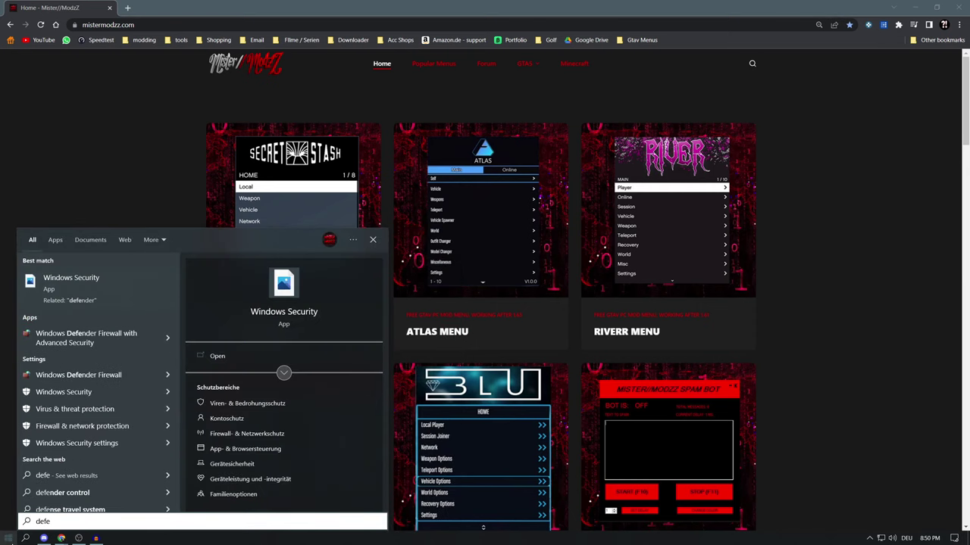
{"action": "key", "text": "Return"}
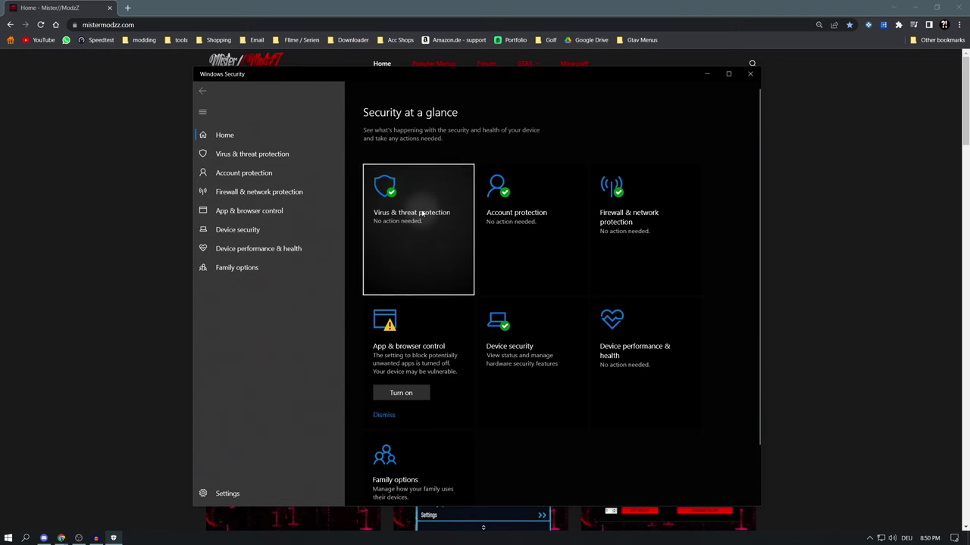
{"action": "left_click", "coordinate": [420, 214]}
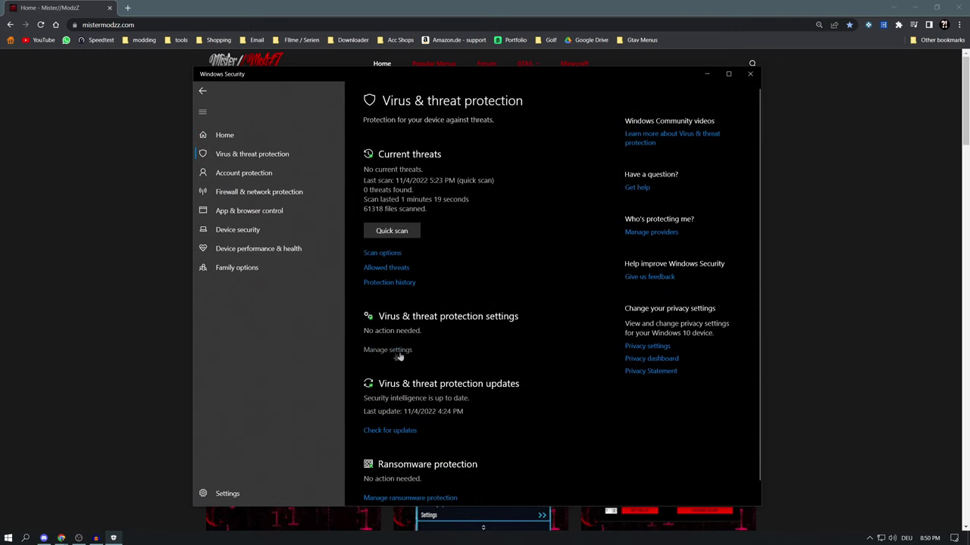
{"action": "left_click", "coordinate": [391, 353]}
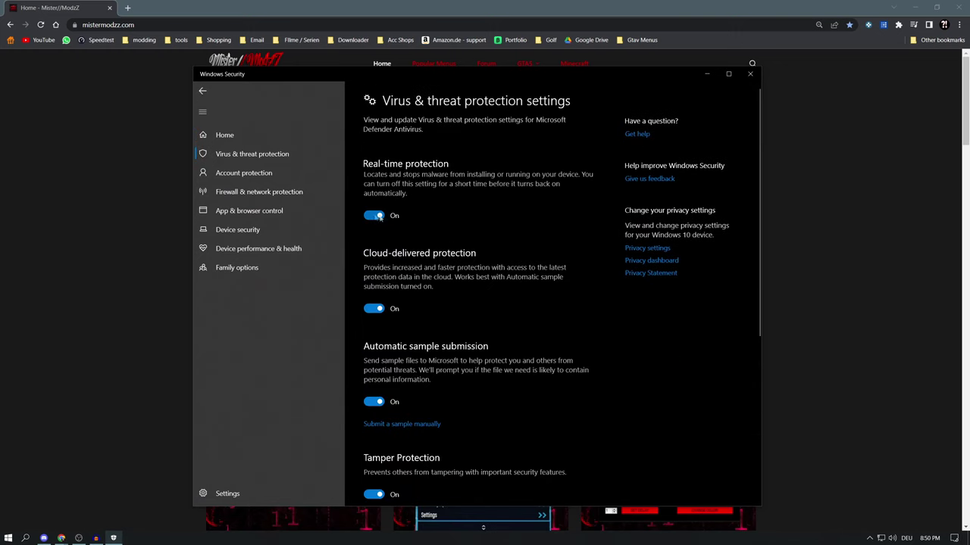
{"action": "left_click", "coordinate": [377, 217]}
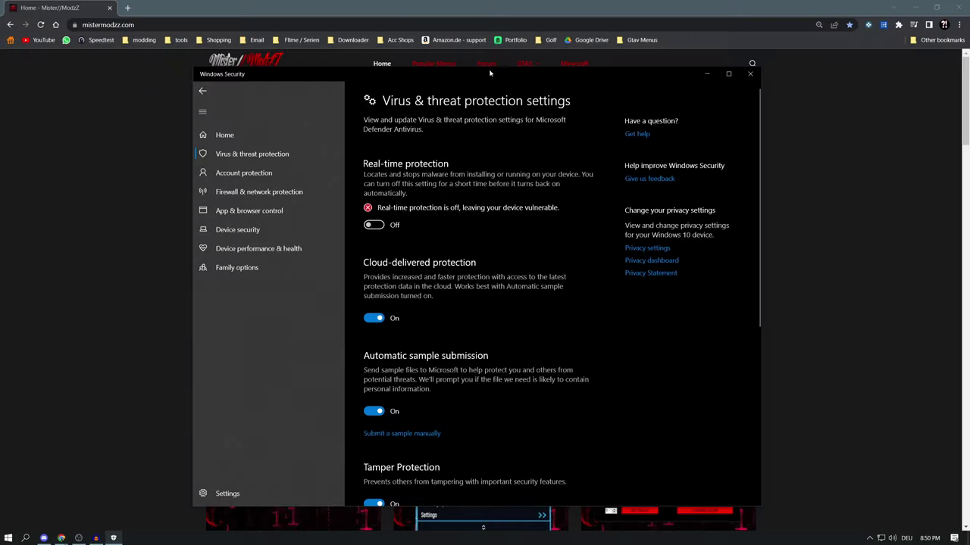
Move the Windows Security window aside and minimize it
{"action": "mouse_move", "coordinate": [490, 73]}
{"action": "left_mouse_down"}
{"action": "mouse_move", "coordinate": [458, 75]}
{"action": "mouse_move", "coordinate": [469, 98]}
{"action": "mouse_move", "coordinate": [492, 92]}
{"action": "left_mouse_up"}
{"action": "left_click_drag", "start_coordinate": [689, 92], "coordinate": [625, 99]}
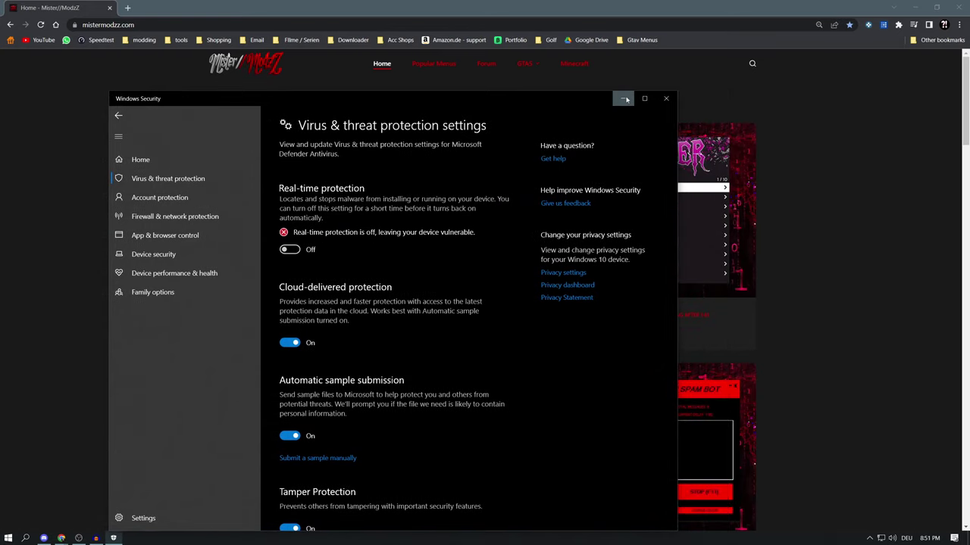
{"action": "left_click_drag", "start_coordinate": [557, 100], "coordinate": [478, 100]}
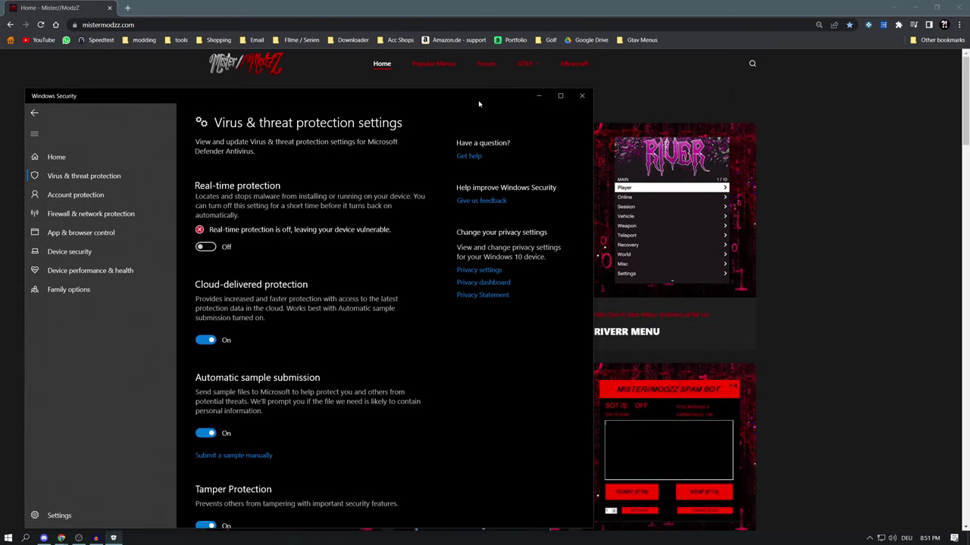
{"action": "left_click", "coordinate": [539, 96]}
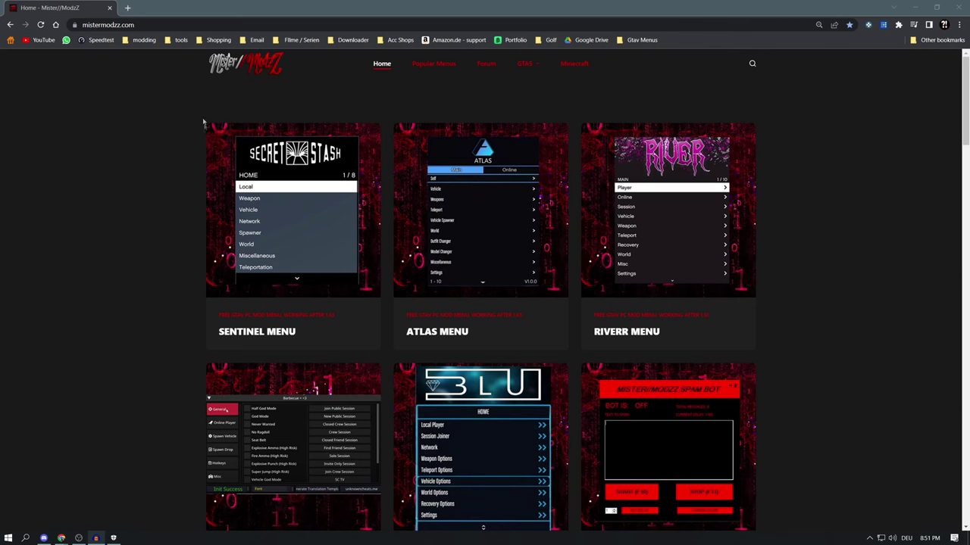
Switch off Adblock Plus in Chrome's extensions page and close that tab
{"action": "left_click", "coordinate": [898, 25]}
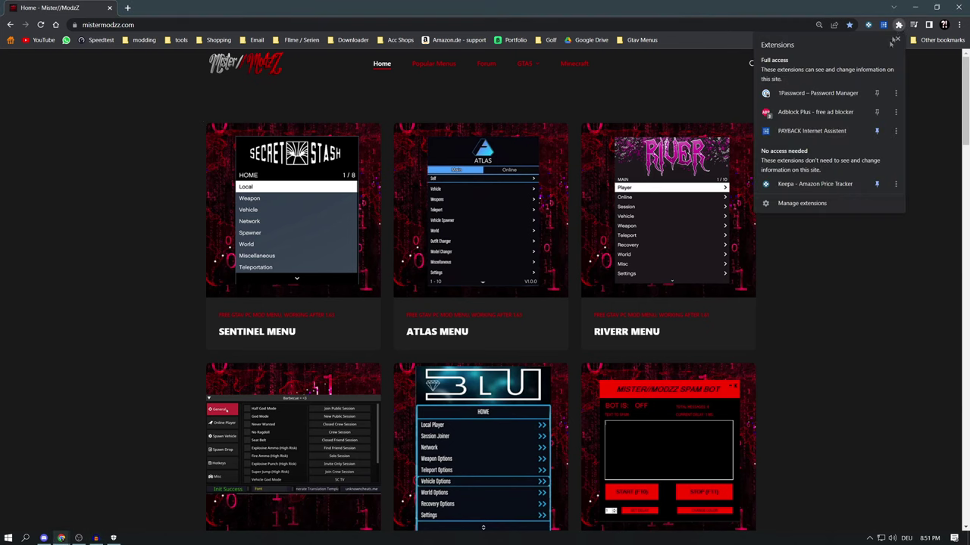
{"action": "left_click", "coordinate": [807, 203]}
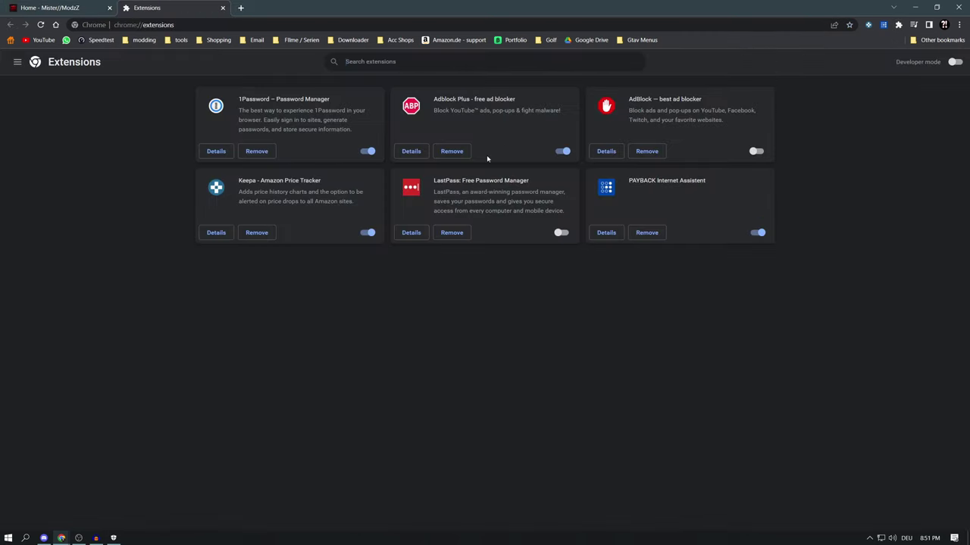
{"action": "left_click", "coordinate": [563, 152]}
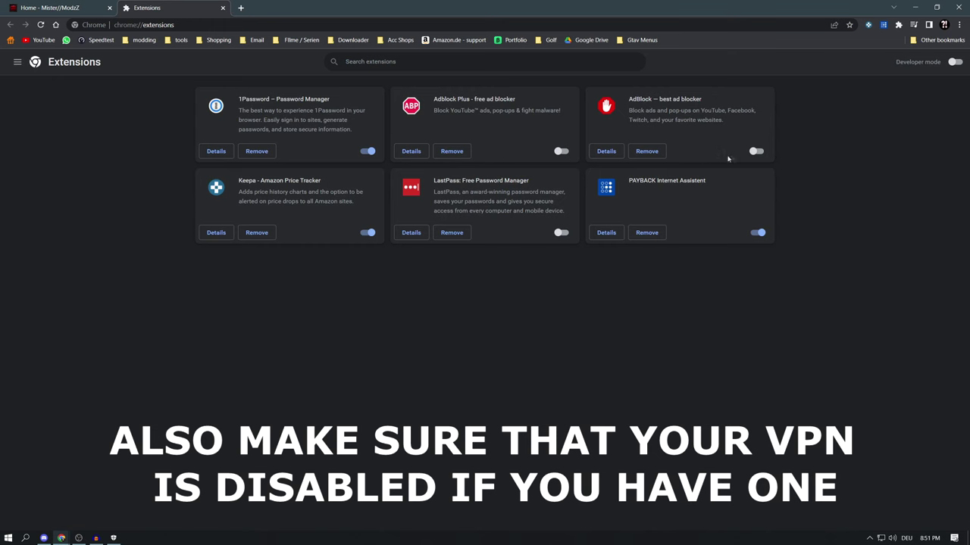
{"action": "left_click", "coordinate": [61, 8]}
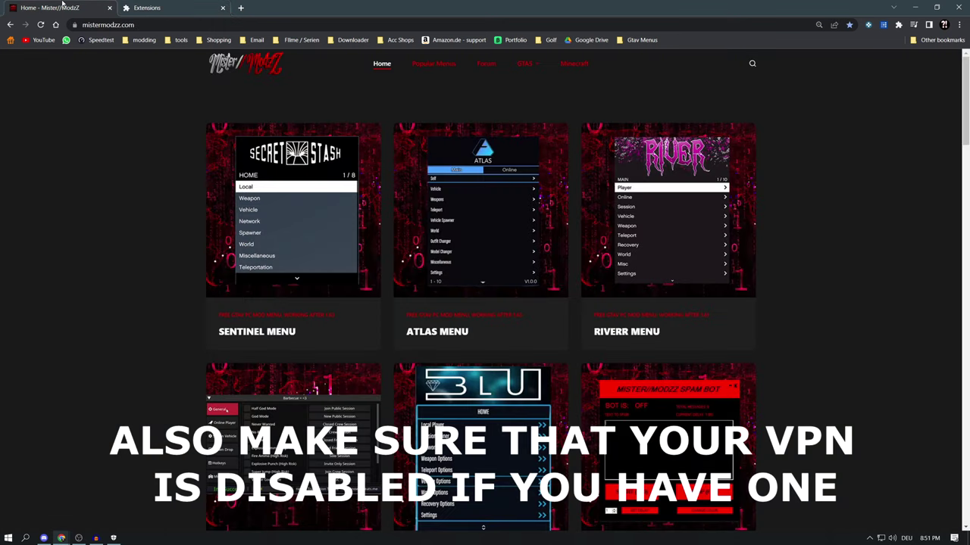
{"action": "left_click", "coordinate": [223, 8]}
Reload the MisterModzZ site, try the GTA5 menu's top entry, and close the Adblock ad tab
{"action": "left_click", "coordinate": [223, 24]}
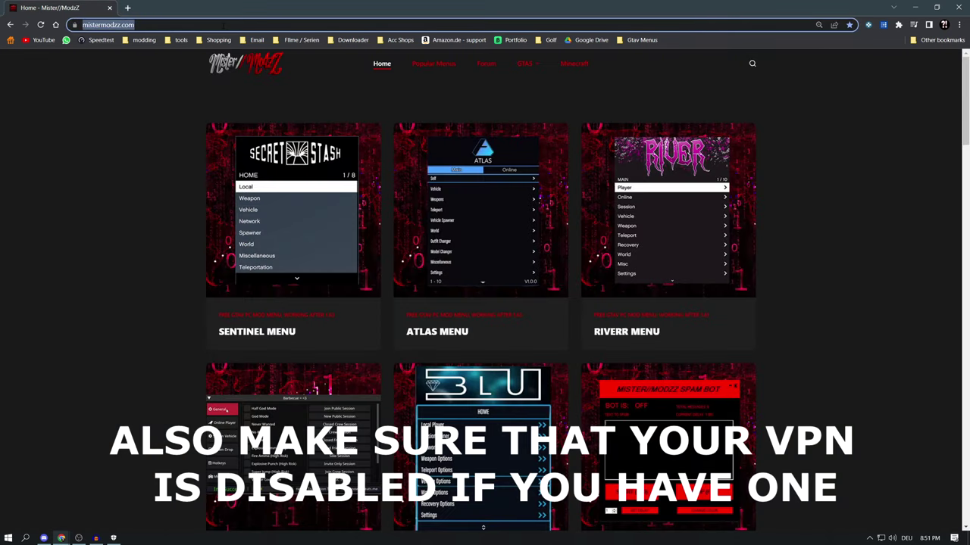
{"action": "key", "text": "Return"}
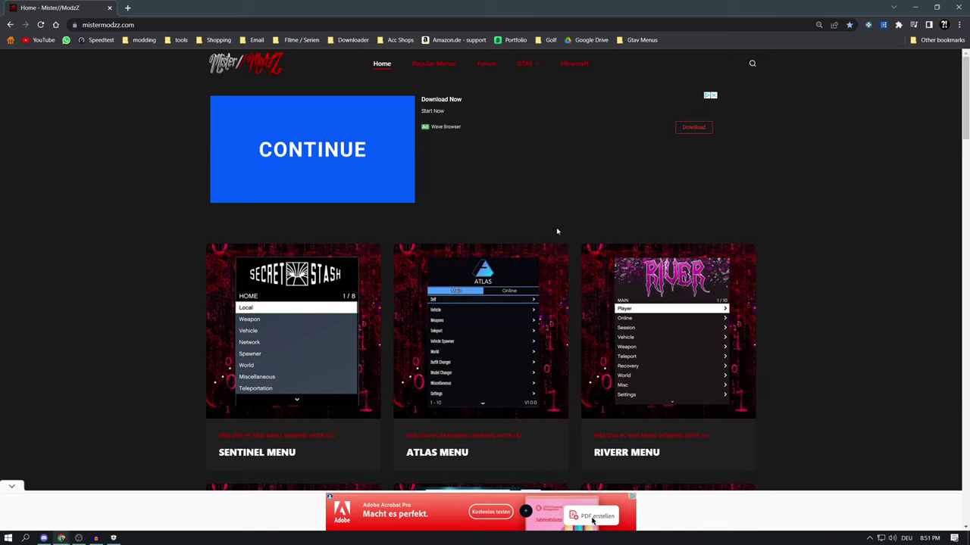
{"action": "mouse_move", "coordinate": [536, 85]}
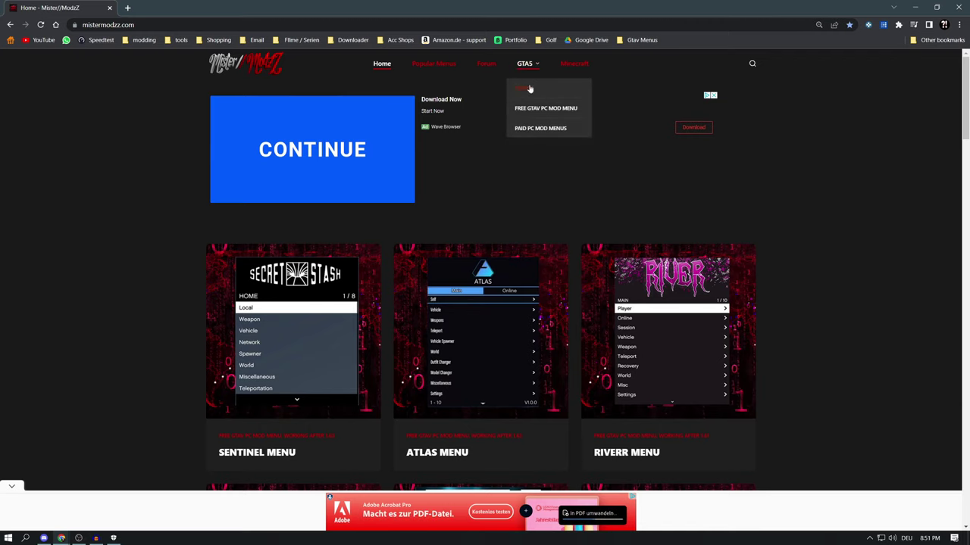
{"action": "left_click", "coordinate": [530, 93]}
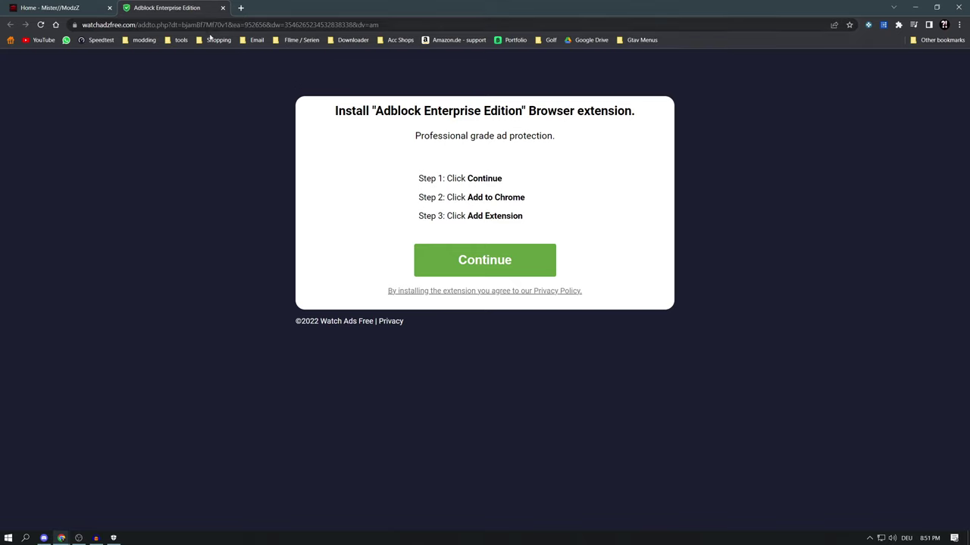
{"action": "left_click", "coordinate": [224, 8]}
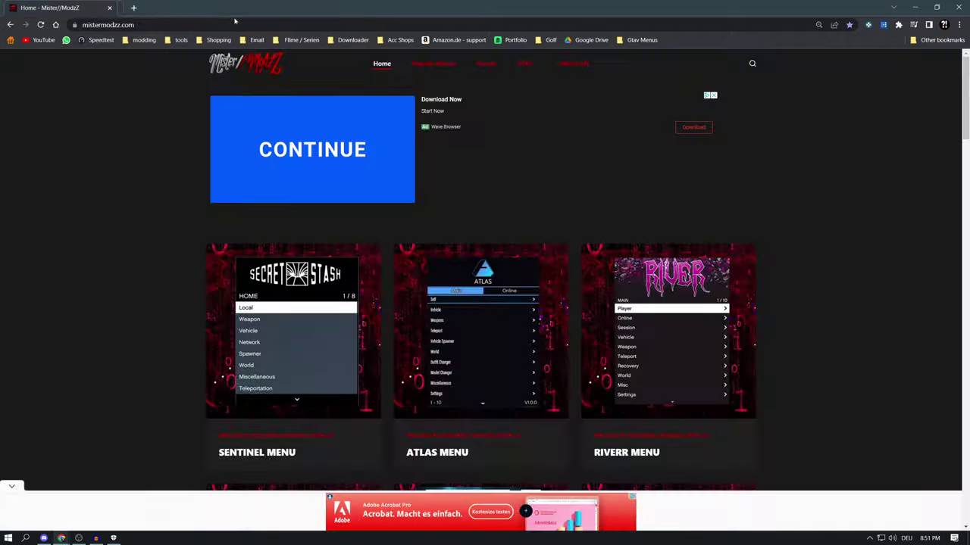
Open the TERROR mod menu post from the GTA5 menu and dismiss the full-page ad
{"action": "mouse_move", "coordinate": [526, 64]}
{"action": "left_click", "coordinate": [531, 90]}
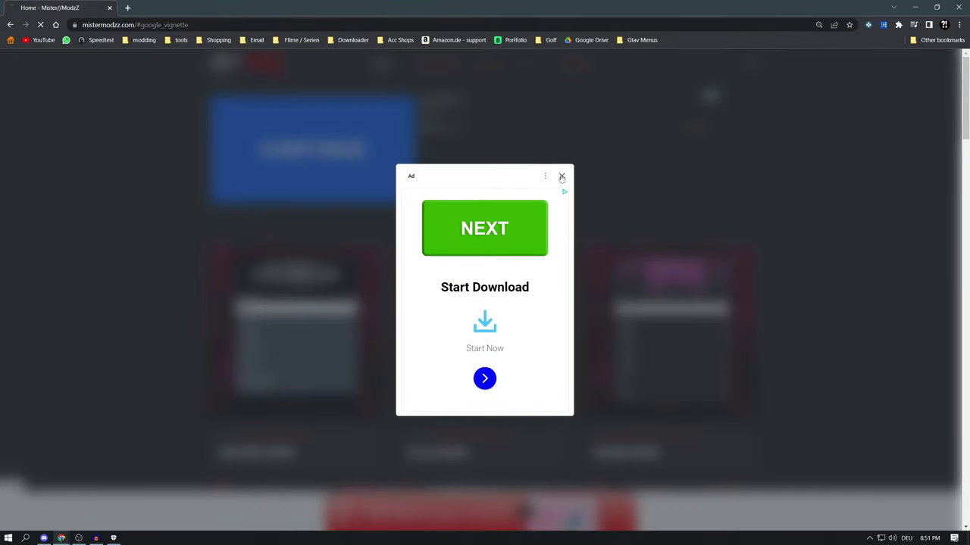
{"action": "left_click", "coordinate": [563, 177]}
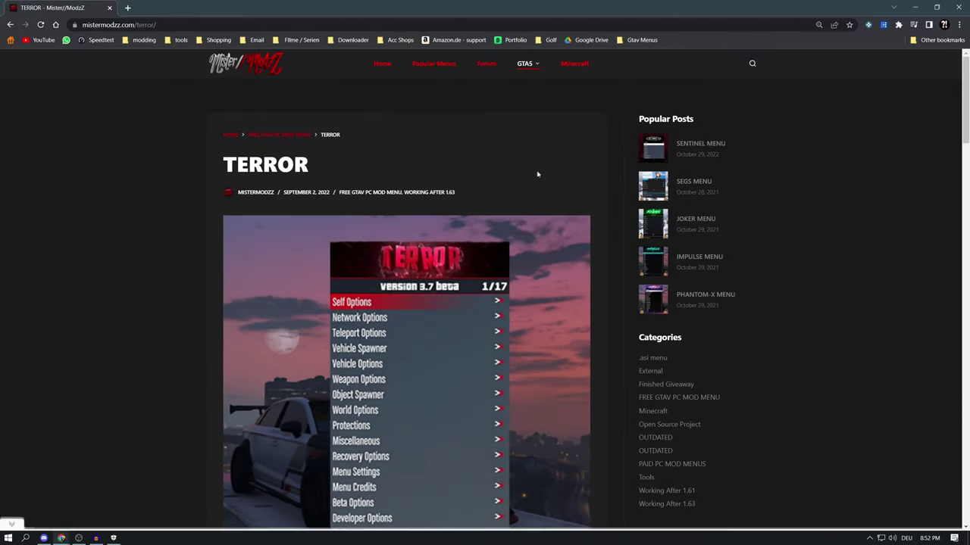
Follow 'Download the Terror Installer (Linkvertise)', closing the stray download tab and retrying
{"action": "scroll", "coordinate": [534, 176], "scroll_direction": "down", "scroll_amount": 2}
{"action": "scroll", "coordinate": [526, 180], "scroll_direction": "down", "scroll_amount": 7}
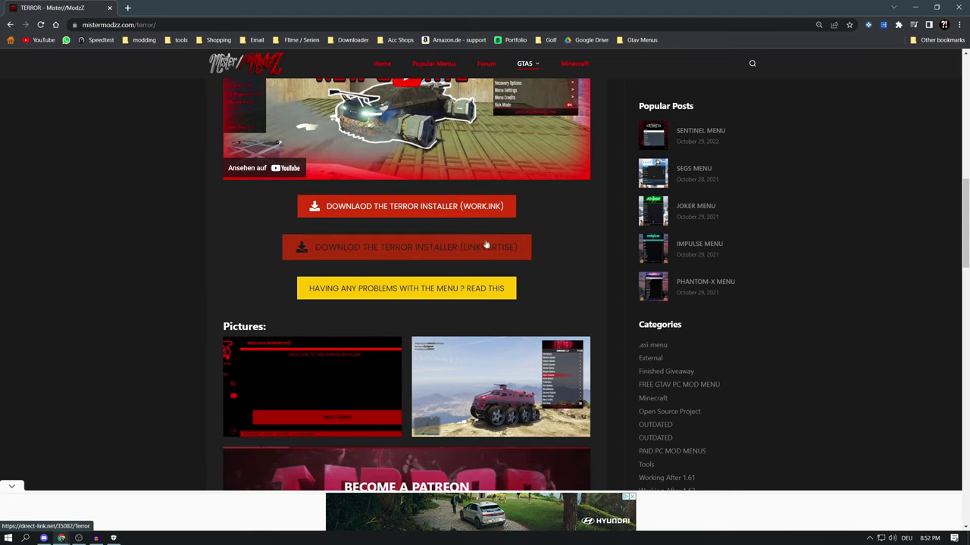
{"action": "left_click", "coordinate": [446, 252]}
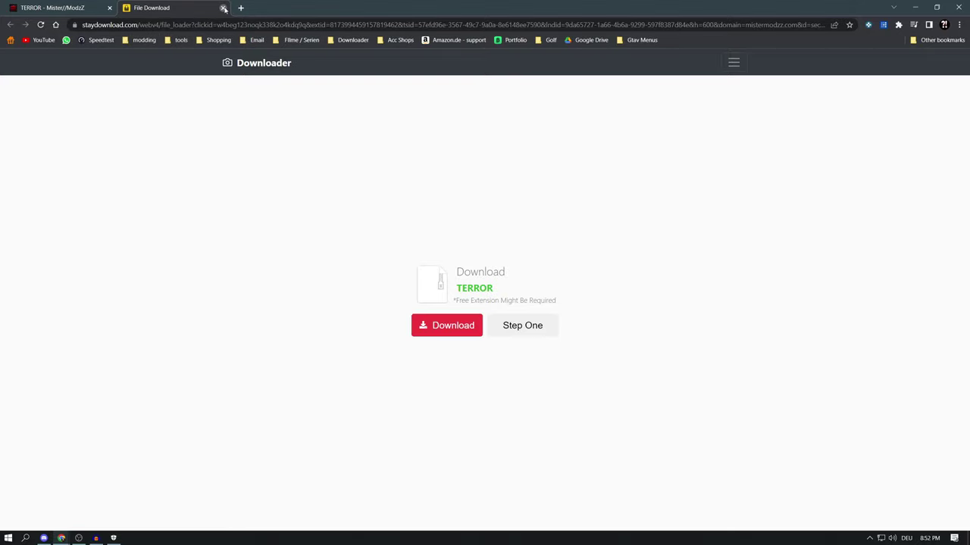
{"action": "left_click", "coordinate": [223, 8]}
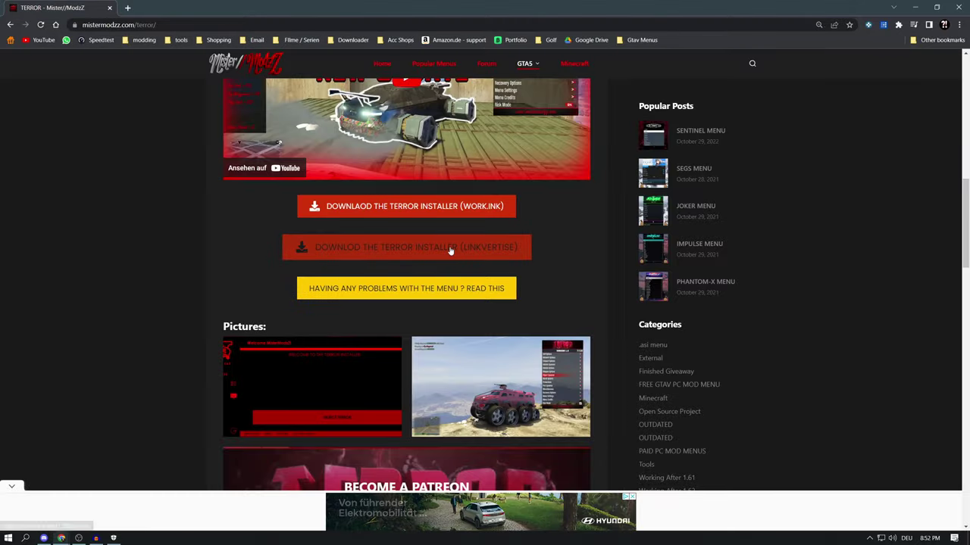
{"action": "left_click", "coordinate": [450, 251]}
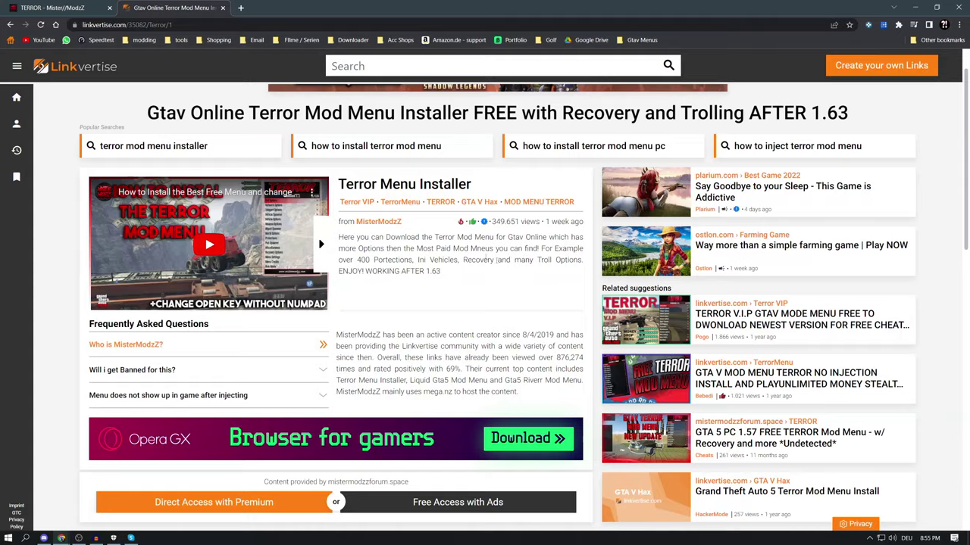
Choose Free Access with Ads, close the sponsored-articles pop-up, and start the Opera GX download step
{"action": "scroll", "coordinate": [497, 260], "scroll_direction": "down", "scroll_amount": 1}
{"action": "scroll", "coordinate": [418, 412], "scroll_direction": "up", "scroll_amount": 1}
{"action": "left_click", "coordinate": [470, 506]}
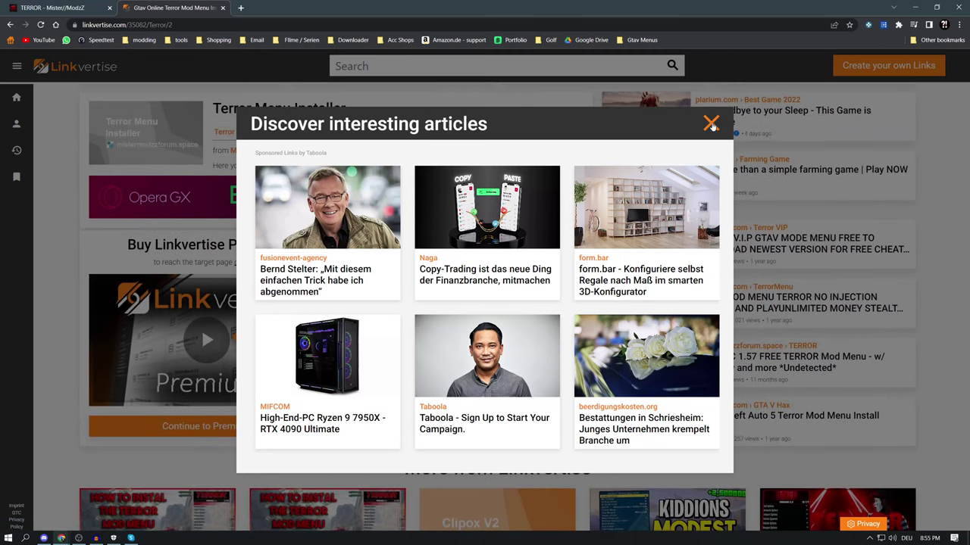
{"action": "left_click", "coordinate": [712, 126]}
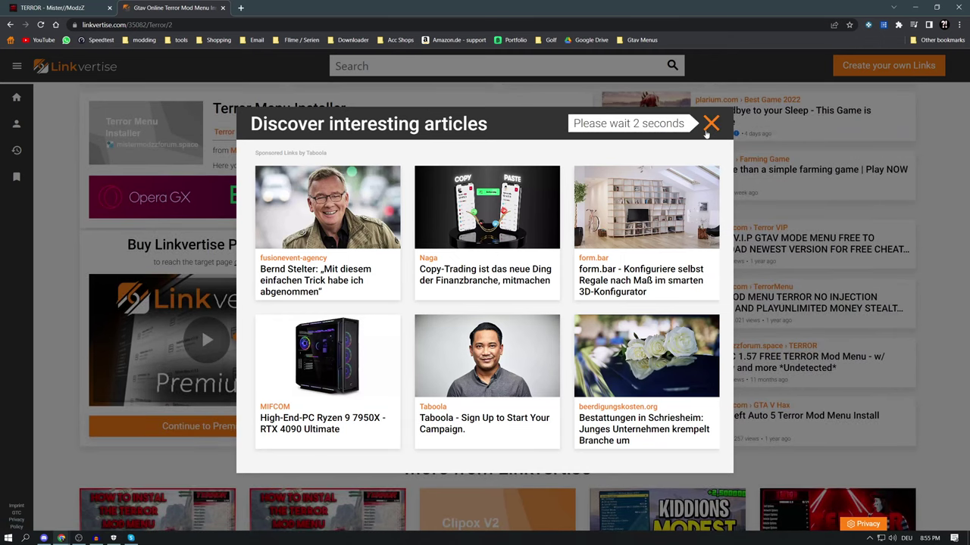
{"action": "left_click", "coordinate": [711, 124]}
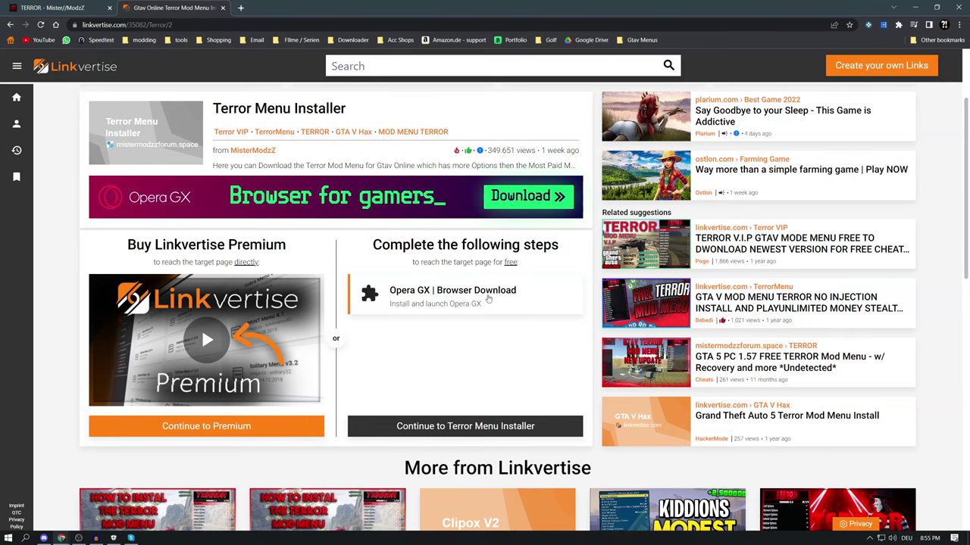
{"action": "left_click", "coordinate": [488, 299]}
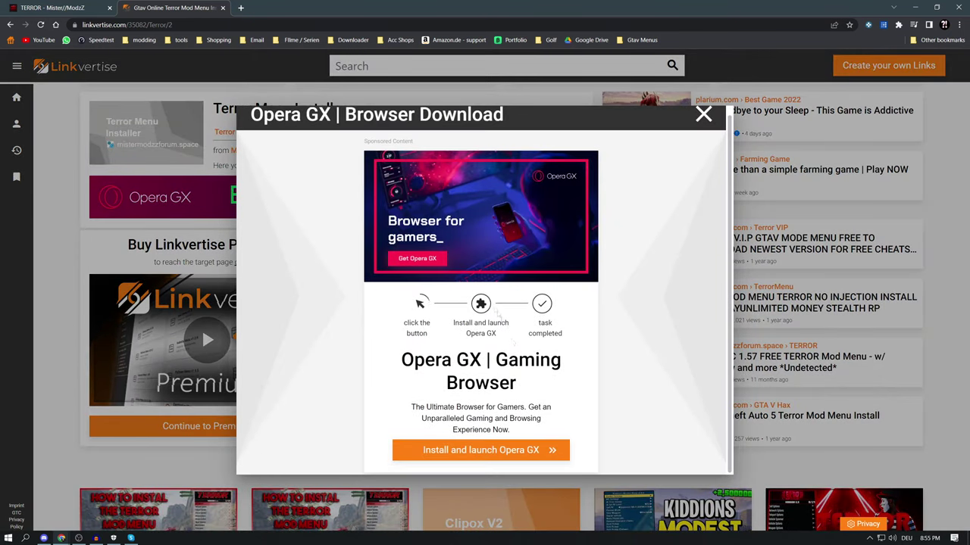
Download the Opera GX setup file, accepting the Opera site's cookies
{"action": "left_click", "coordinate": [503, 451]}
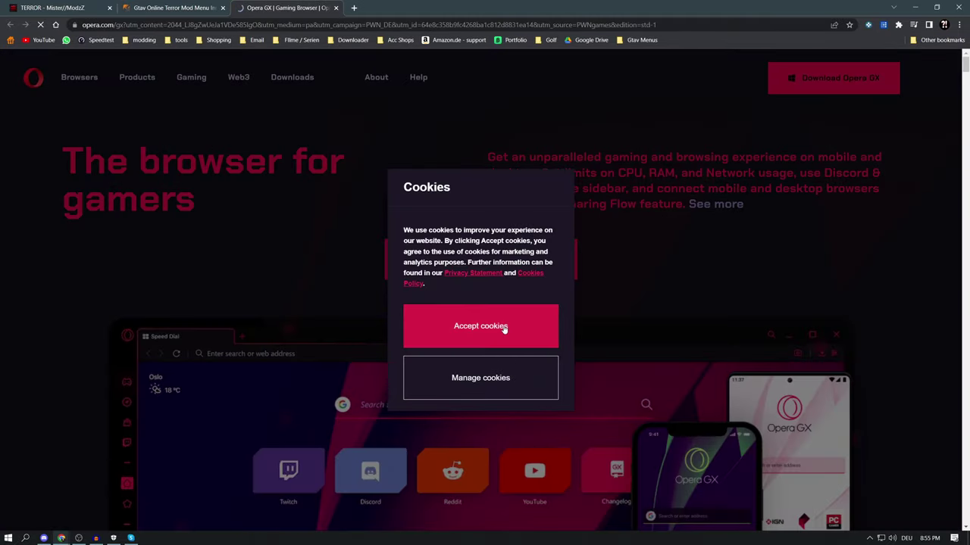
{"action": "left_click", "coordinate": [503, 327]}
{"action": "left_click", "coordinate": [521, 272]}
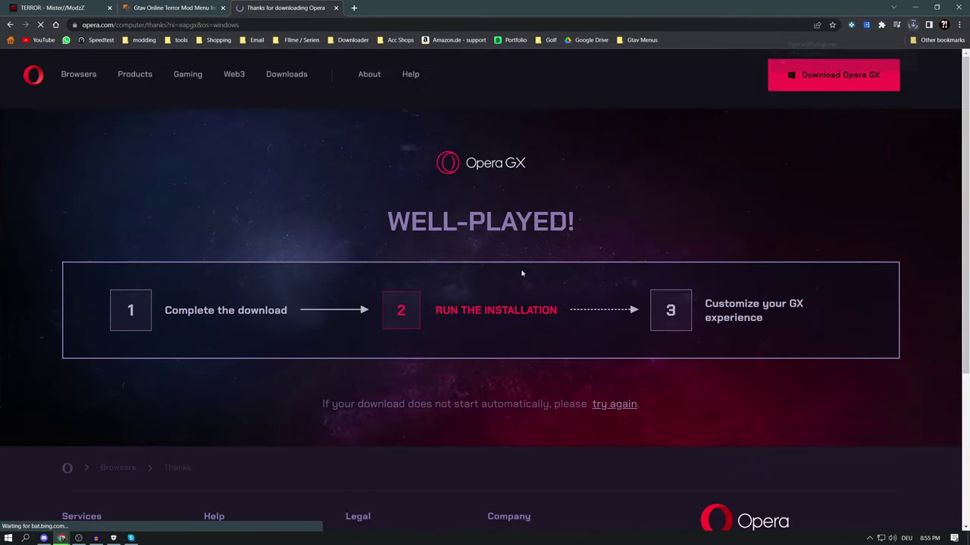
{"action": "scroll", "coordinate": [505, 279], "scroll_direction": "down", "scroll_amount": 1}
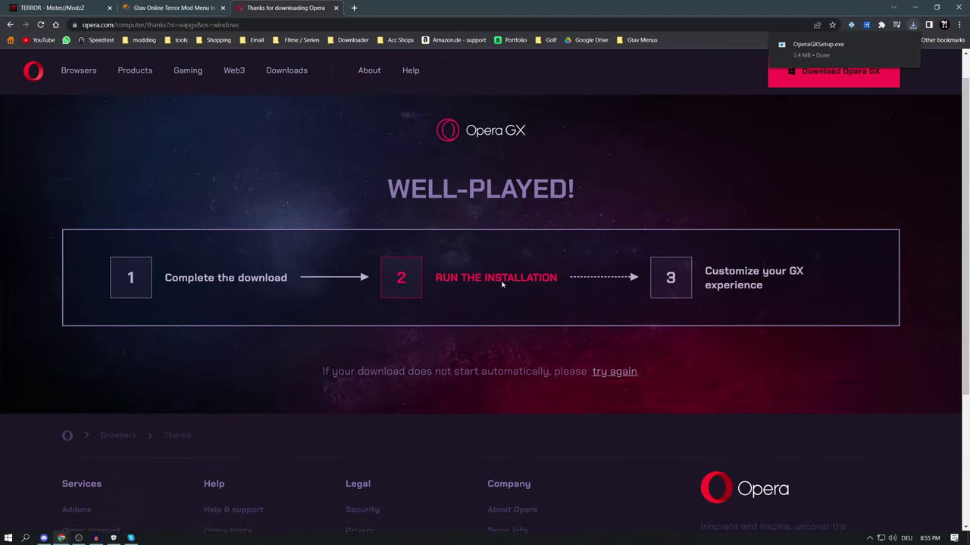
{"action": "scroll", "coordinate": [501, 283], "scroll_direction": "up", "scroll_amount": 1}
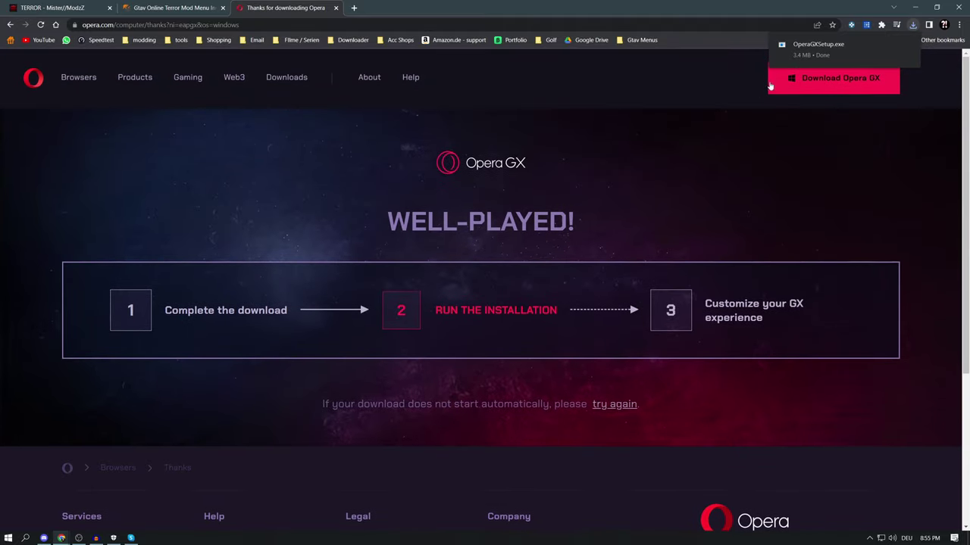
Install OperaGXSetup.exe via Accept and Install, then close the completed popup on Linkvertise
{"action": "left_click", "coordinate": [822, 49]}
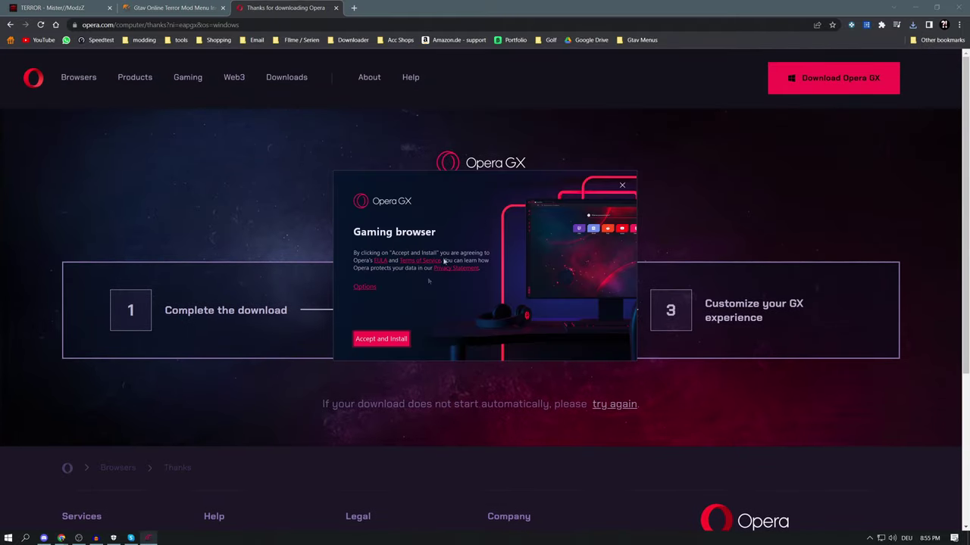
{"action": "left_click", "coordinate": [390, 342]}
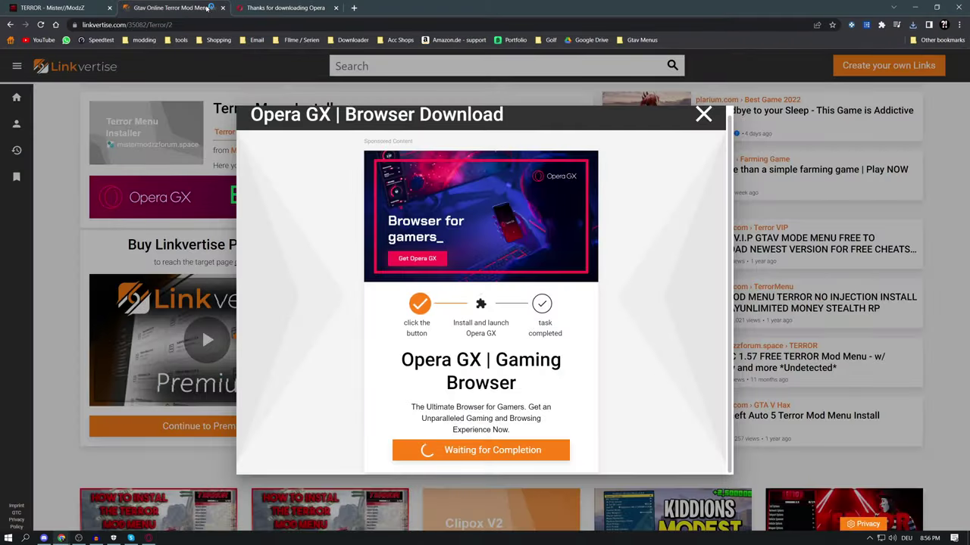
{"action": "left_click", "coordinate": [218, 9]}
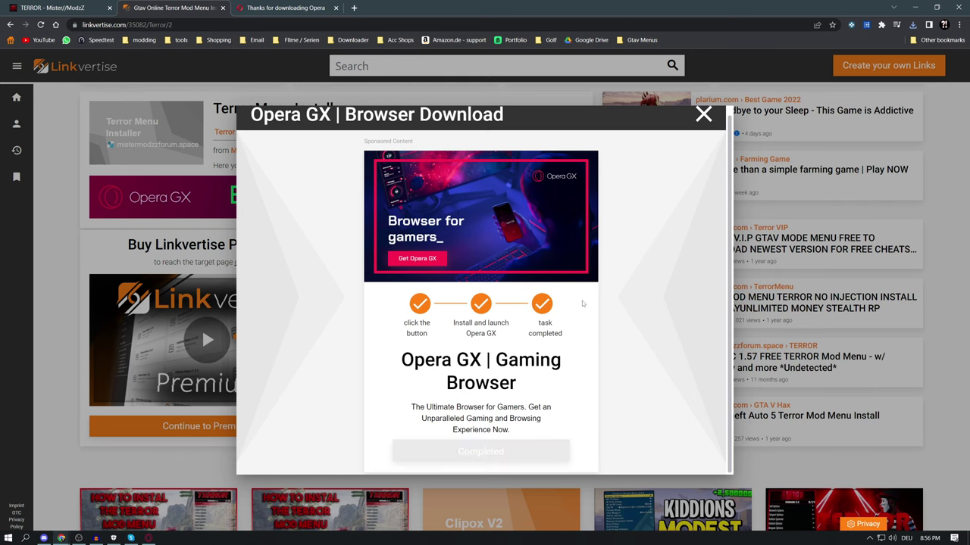
{"action": "left_click", "coordinate": [704, 116]}
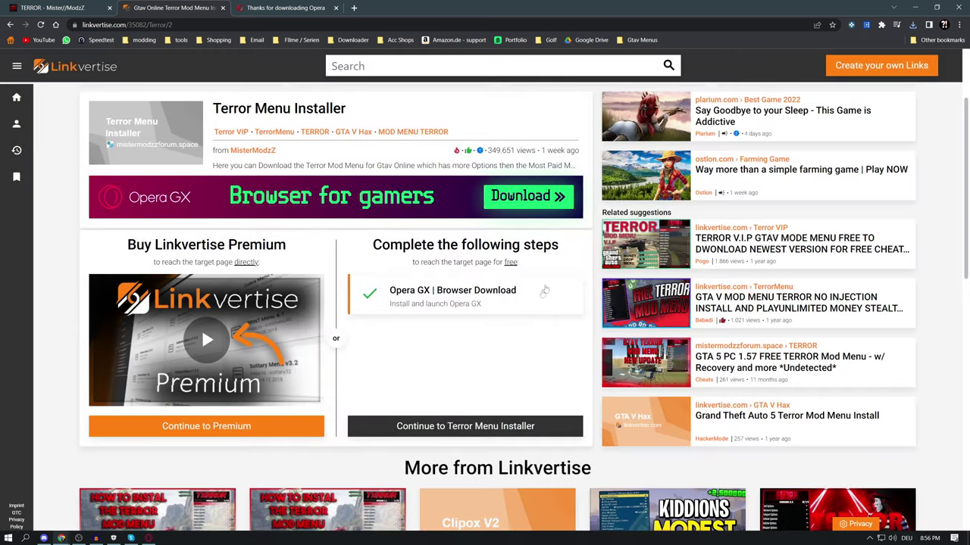
Download the Terror Menu Installer zip, open it in WinRAR, and minimize Chrome
{"action": "left_click", "coordinate": [484, 428]}
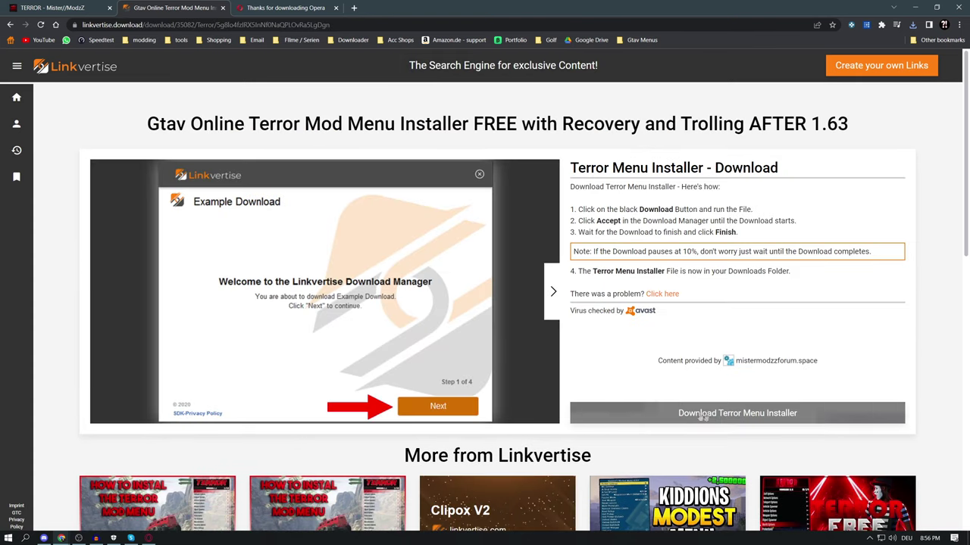
{"action": "left_click", "coordinate": [725, 414]}
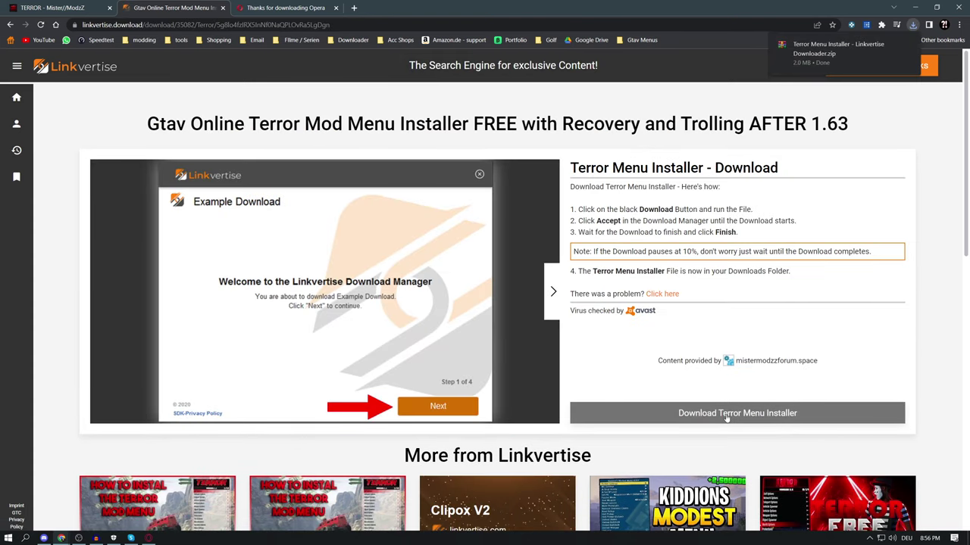
{"action": "left_click", "coordinate": [864, 51]}
{"action": "left_click", "coordinate": [914, 9]}
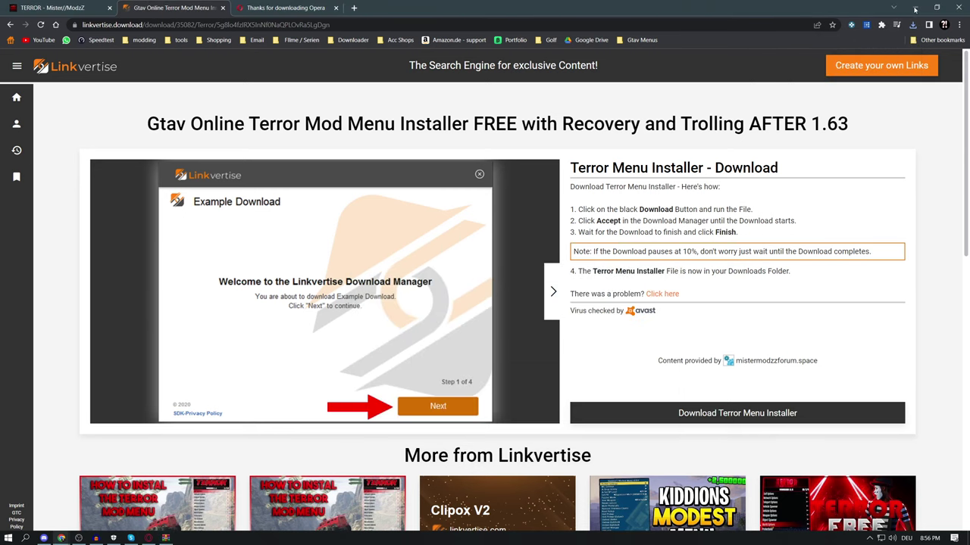
{"action": "left_click", "coordinate": [914, 9]}
{"action": "left_click_drag", "start_coordinate": [508, 269], "coordinate": [588, 155]}
Drag the Terror Menu Installer application onto the desktop and close WinRAR
{"action": "mouse_move", "coordinate": [586, 146]}
{"action": "left_mouse_down"}
{"action": "mouse_move", "coordinate": [588, 136]}
{"action": "mouse_move", "coordinate": [596, 147]}
{"action": "mouse_move", "coordinate": [569, 150]}
{"action": "mouse_move", "coordinate": [599, 150]}
{"action": "mouse_move", "coordinate": [587, 160]}
{"action": "mouse_move", "coordinate": [596, 160]}
{"action": "left_mouse_up"}
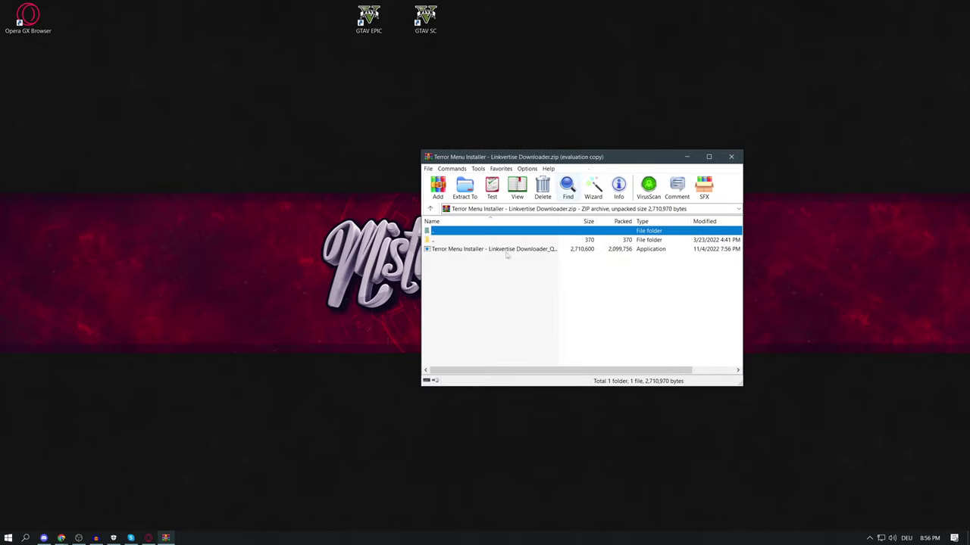
{"action": "left_click", "coordinate": [494, 249]}
{"action": "left_click", "coordinate": [338, 159]}
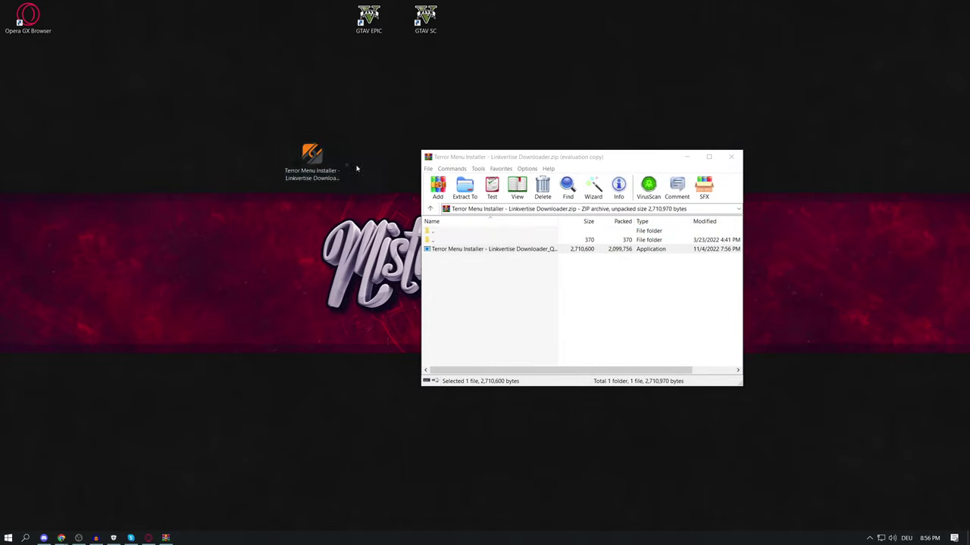
{"action": "left_click", "coordinate": [730, 158]}
{"action": "left_click", "coordinate": [731, 157]}
{"action": "left_click_drag", "start_coordinate": [307, 160], "coordinate": [364, 161]}
Run the Terror Menu Installer as administrator in English and pass the welcome page
{"action": "right_click", "coordinate": [364, 161]}
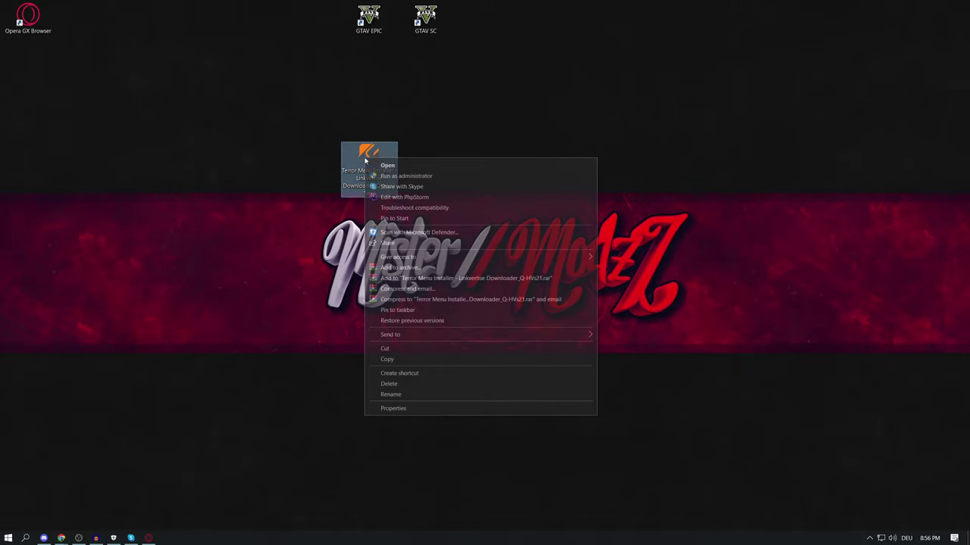
{"action": "left_click", "coordinate": [413, 176]}
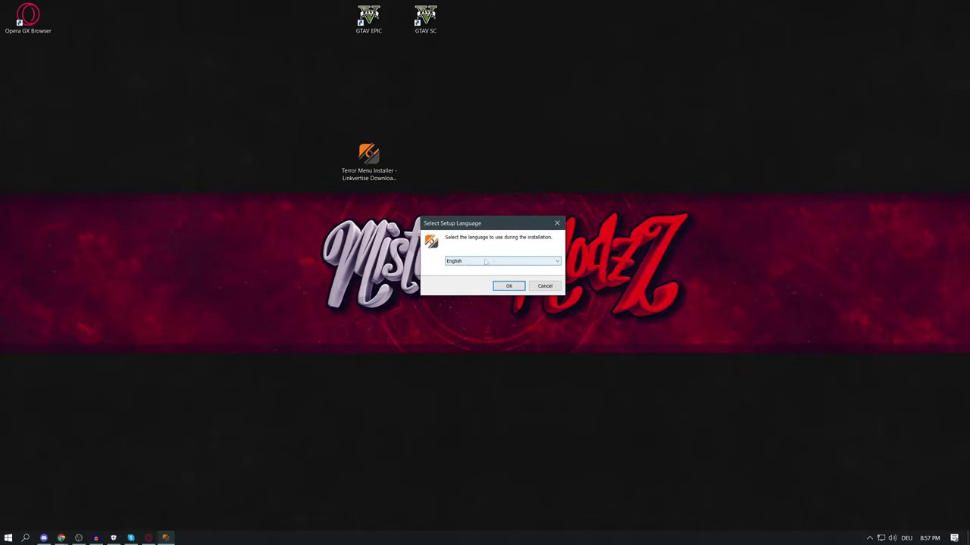
{"action": "left_click", "coordinate": [513, 290]}
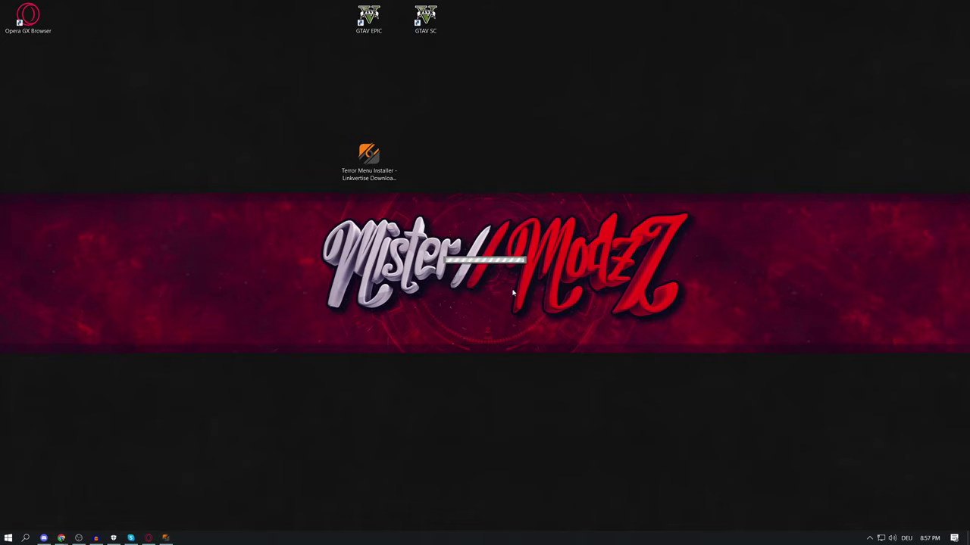
{"action": "left_click", "coordinate": [590, 353]}
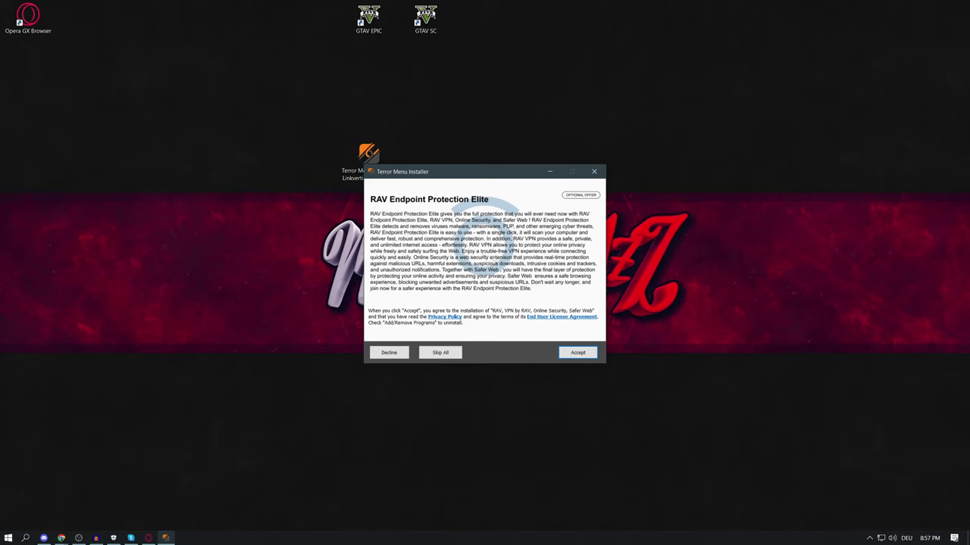
Decline the RAV Endpoint Protection and McAfee WebAdvisor offers, then open the downloaded file
{"action": "left_click", "coordinate": [574, 357]}
{"action": "left_click", "coordinate": [390, 353]}
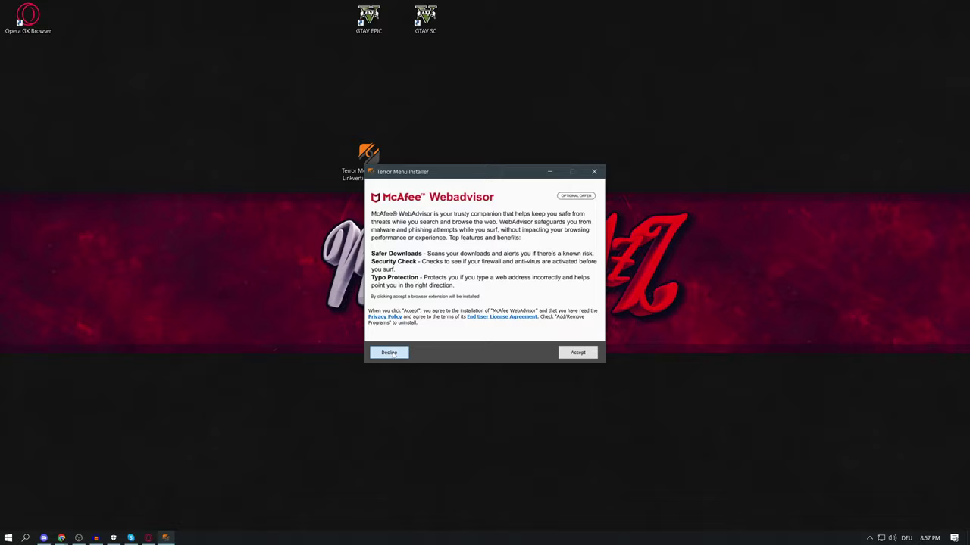
{"action": "left_click", "coordinate": [391, 354]}
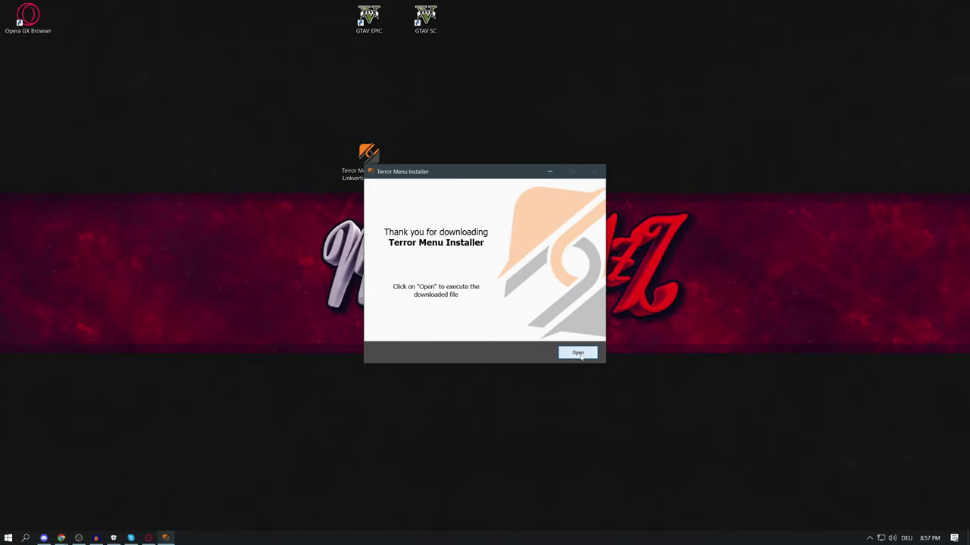
{"action": "left_click", "coordinate": [578, 353]}
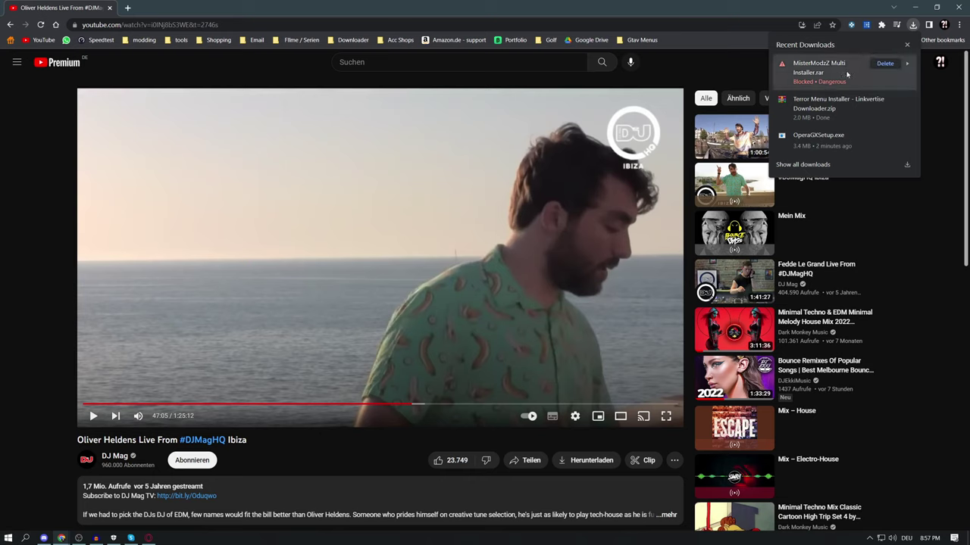
Check why the MisterModzZ download was blocked and go to Chrome's Downloads page
{"action": "left_click", "coordinate": [847, 73]}
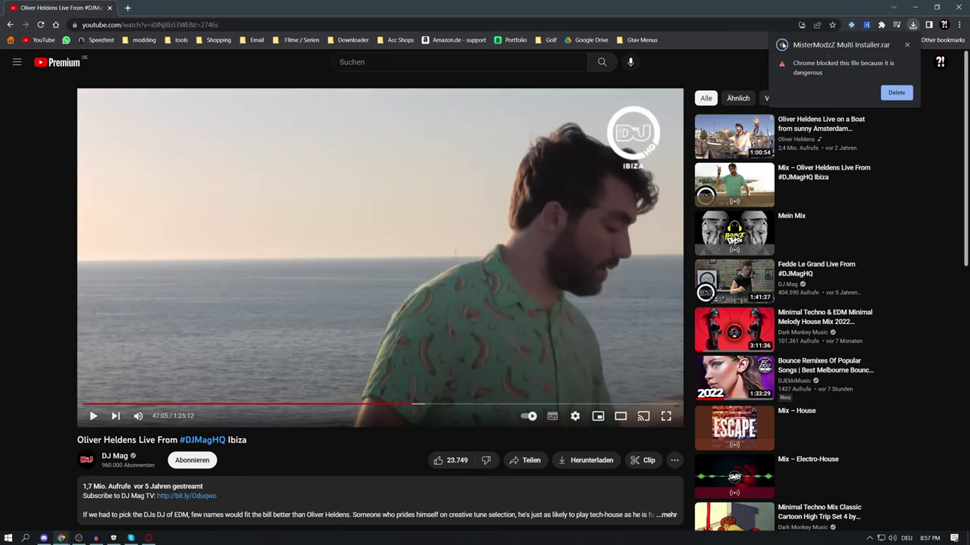
{"action": "left_click", "coordinate": [781, 45]}
{"action": "left_click", "coordinate": [959, 24]}
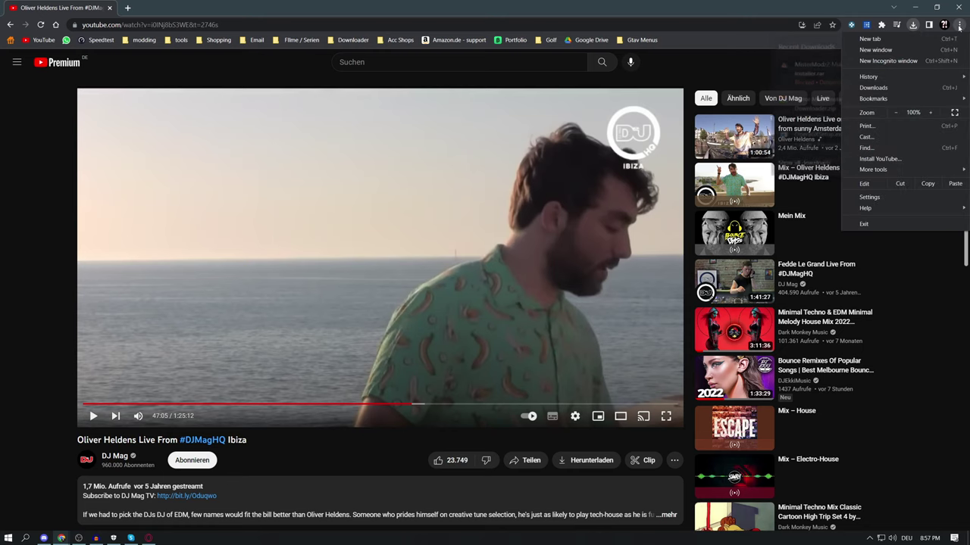
{"action": "left_click", "coordinate": [873, 88]}
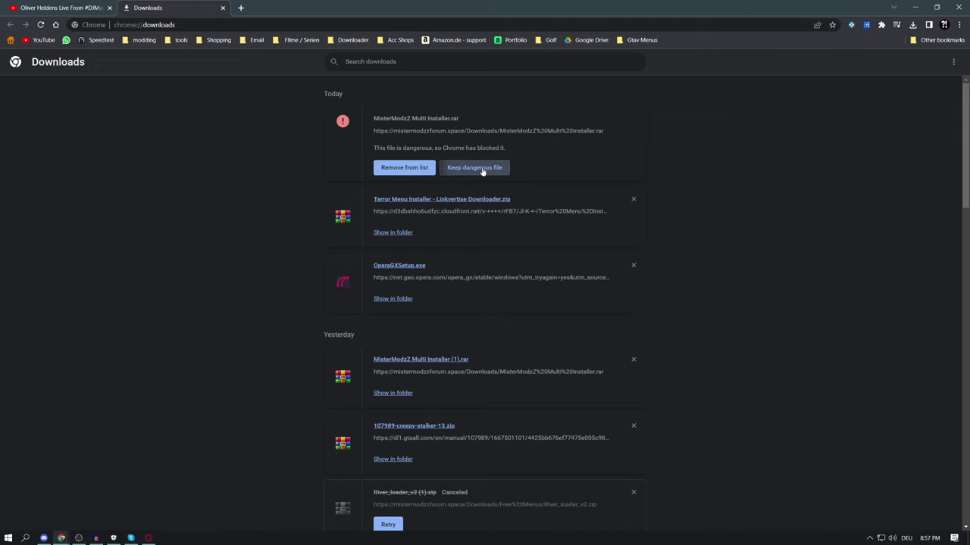
Keep the dangerous MisterModzZ Multi Installer.rar anyway, open it, and minimize Chrome
{"action": "left_click", "coordinate": [481, 169]}
{"action": "left_click", "coordinate": [528, 97]}
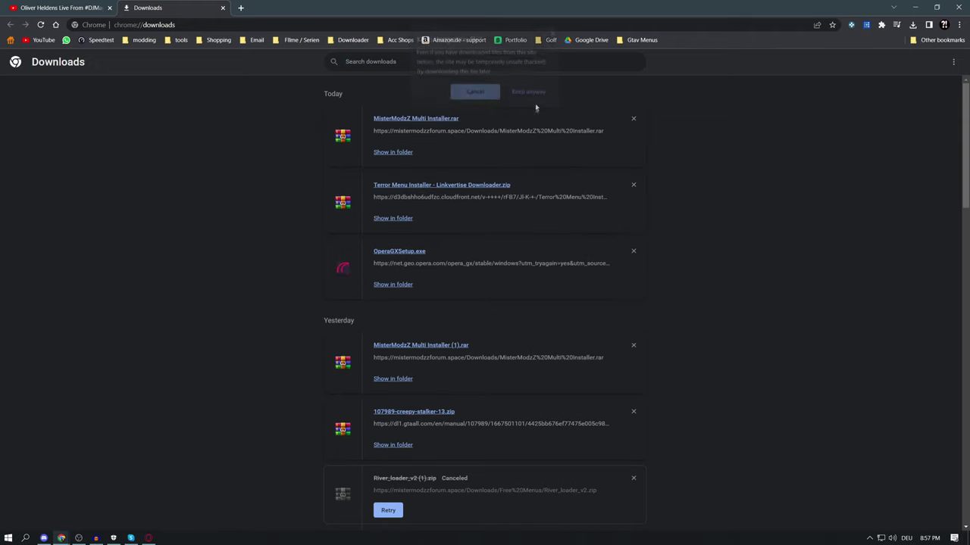
{"action": "left_click", "coordinate": [445, 122]}
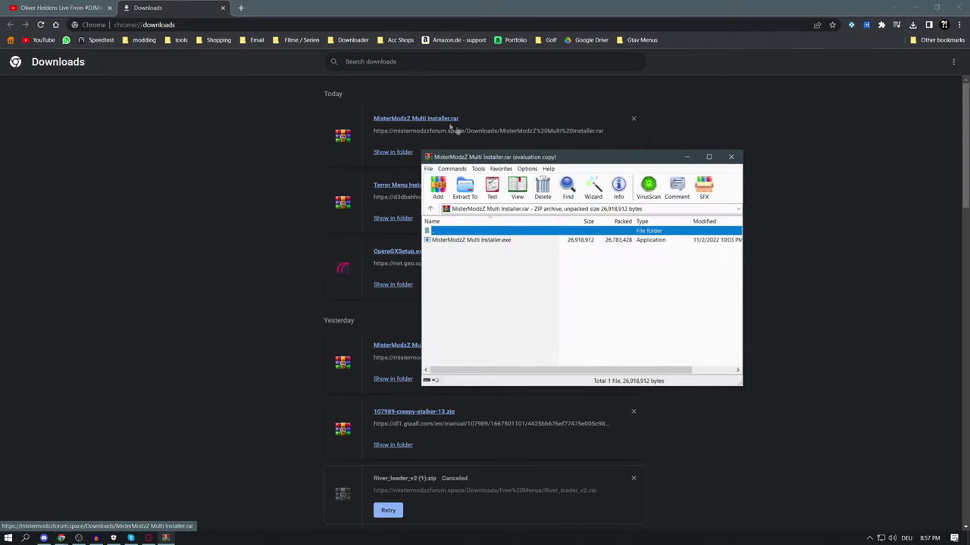
{"action": "left_click", "coordinate": [914, 7]}
Copy MisterModzZ Multi Installer.exe onto the desktop and delete the old Terror Menu Installer
{"action": "left_click_drag", "start_coordinate": [586, 152], "coordinate": [658, 118]}
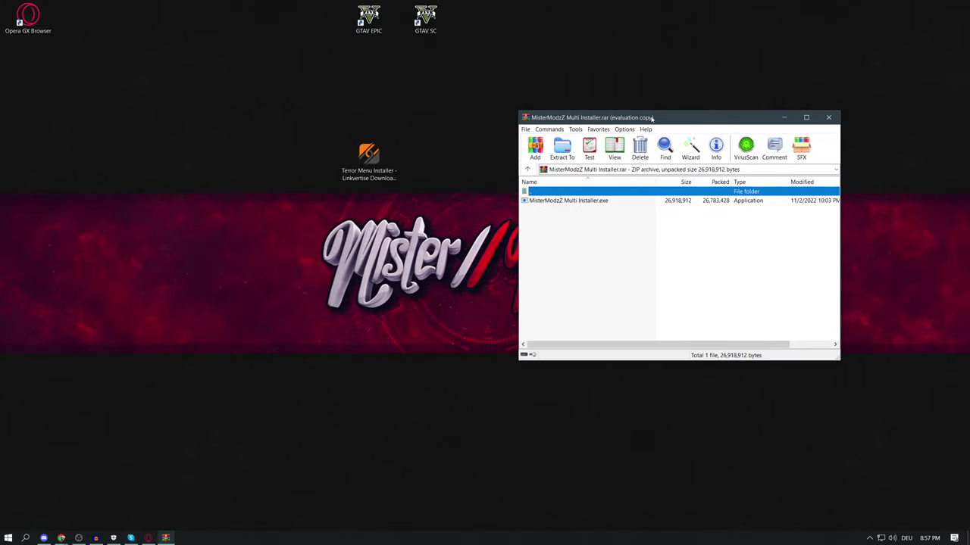
{"action": "left_click_drag", "start_coordinate": [582, 202], "coordinate": [441, 151]}
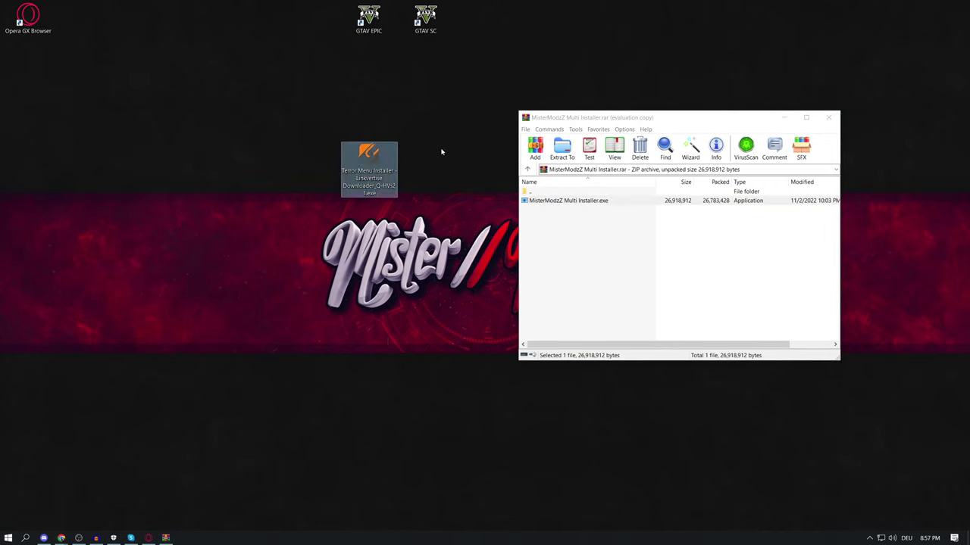
{"action": "right_click", "coordinate": [359, 155]}
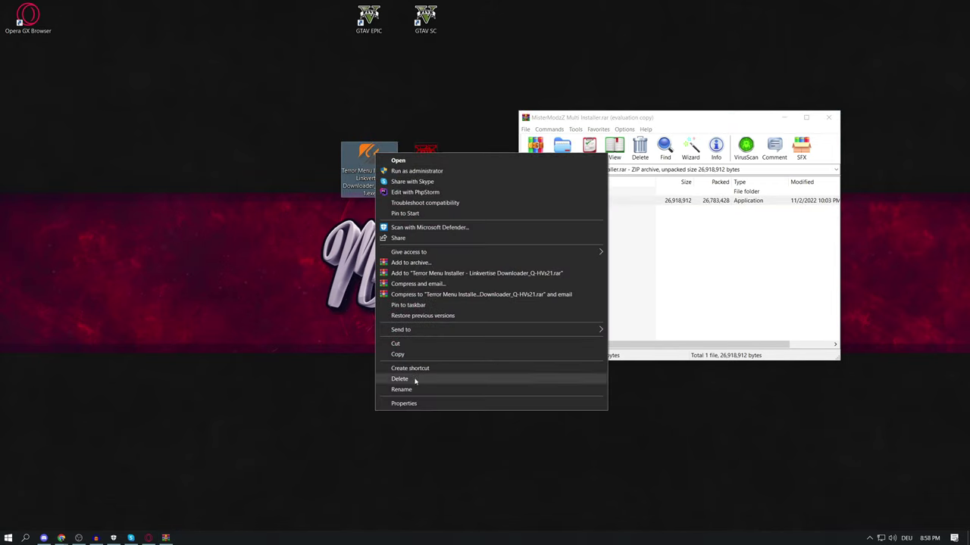
{"action": "left_click", "coordinate": [416, 379]}
Close WinRAR, place the new installer icon below GTAV EPIC, and launch it
{"action": "left_click_drag", "start_coordinate": [727, 123], "coordinate": [641, 123]}
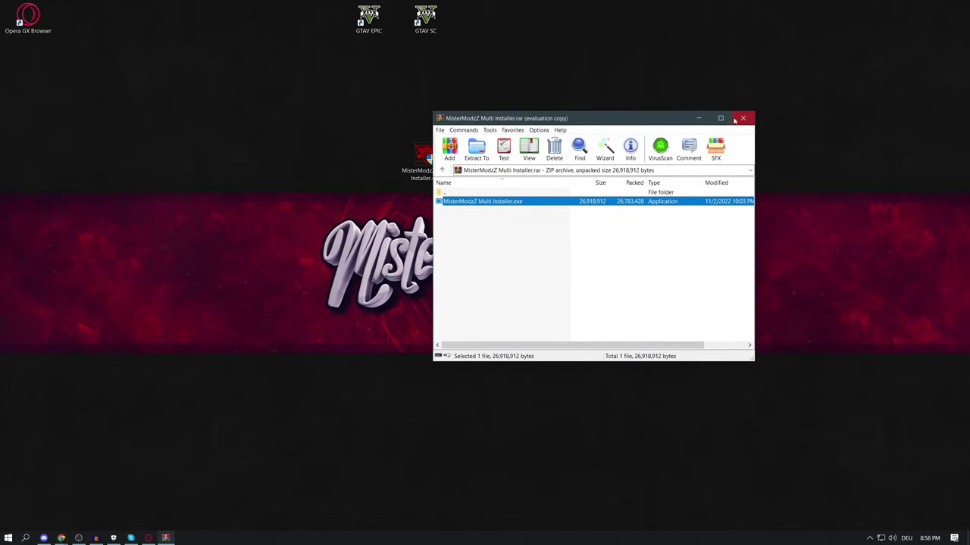
{"action": "left_click", "coordinate": [742, 119]}
{"action": "left_click_drag", "start_coordinate": [421, 158], "coordinate": [371, 115]}
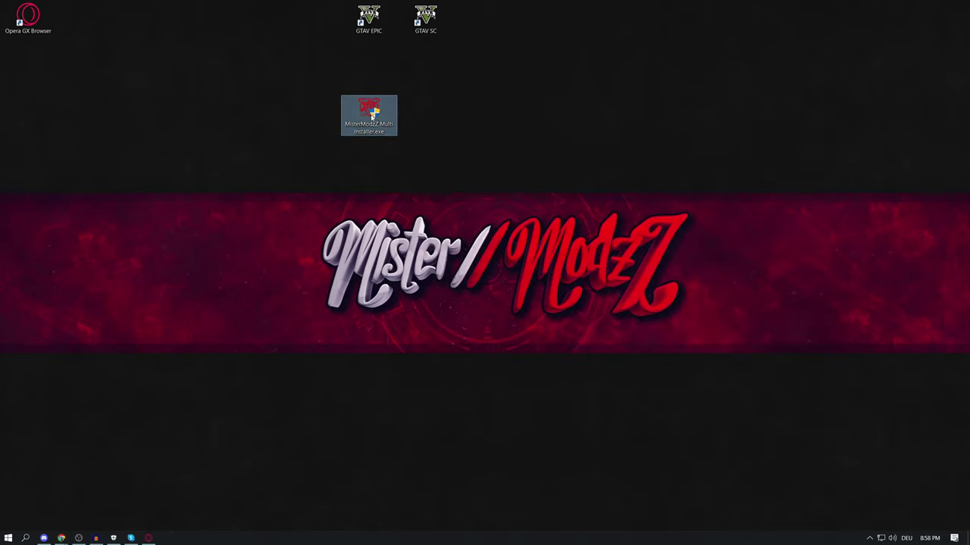
{"action": "double_click", "coordinate": [371, 115]}
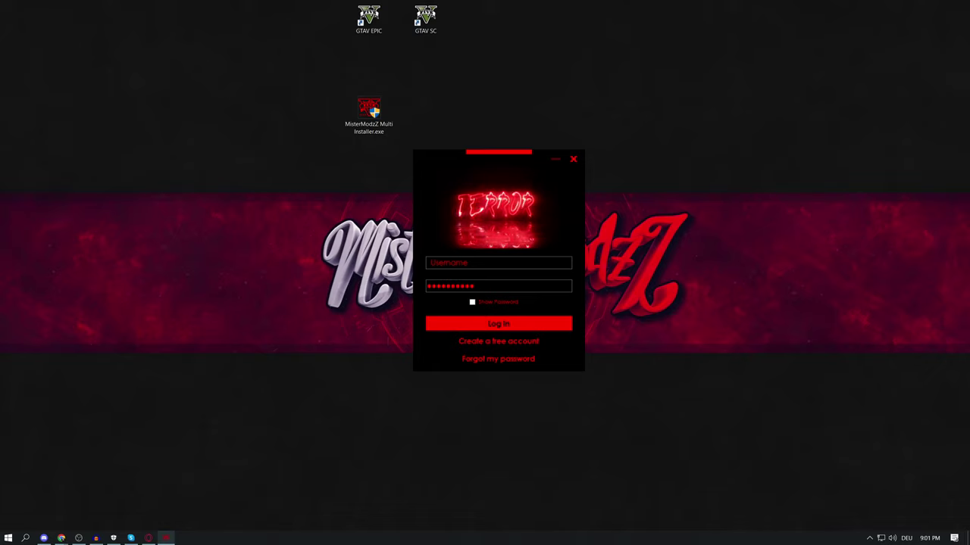
On the account-creation form, enter a new username and the account password twice
{"action": "left_click", "coordinate": [477, 263]}
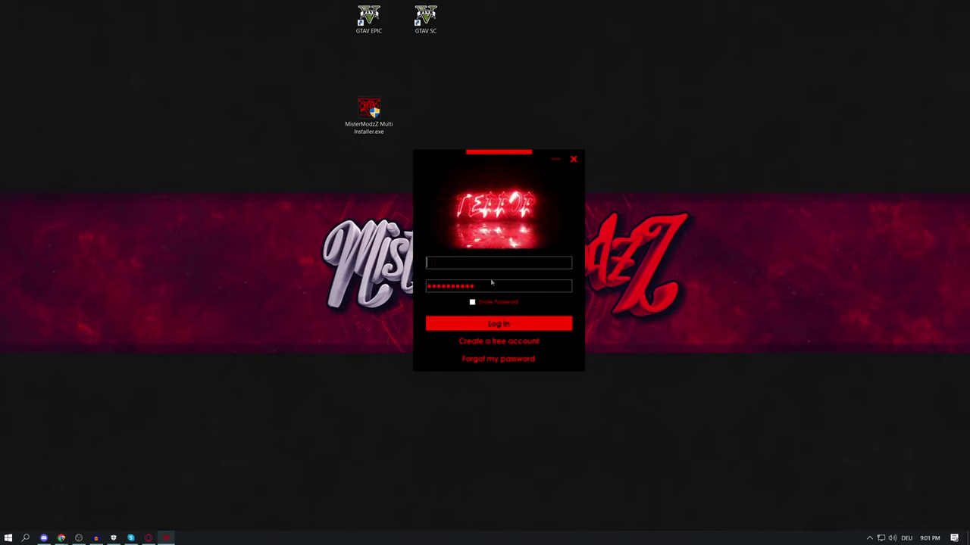
{"action": "left_click", "coordinate": [500, 341]}
{"action": "left_click", "coordinate": [454, 233]}
{"action": "type", "text": "MisterModzZ"}
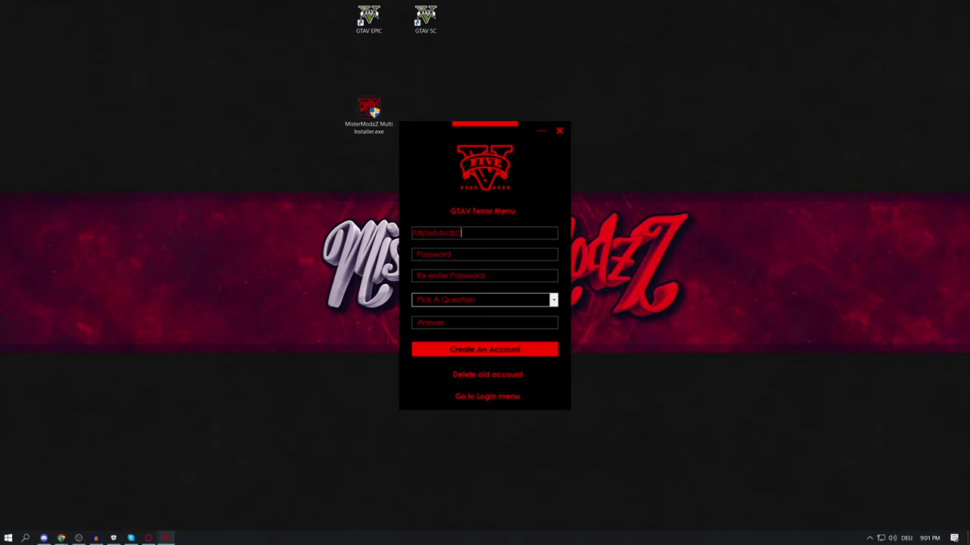
{"action": "type", "text": "49"}
{"action": "key", "text": "Tab"}
{"action": "type", "text": "123456"}
{"action": "key", "text": "Tab"}
{"action": "type", "text": "123456"}
Choose the favorite car brand security question, create the account, and dismiss the confirmation
{"action": "left_click", "coordinate": [531, 300]}
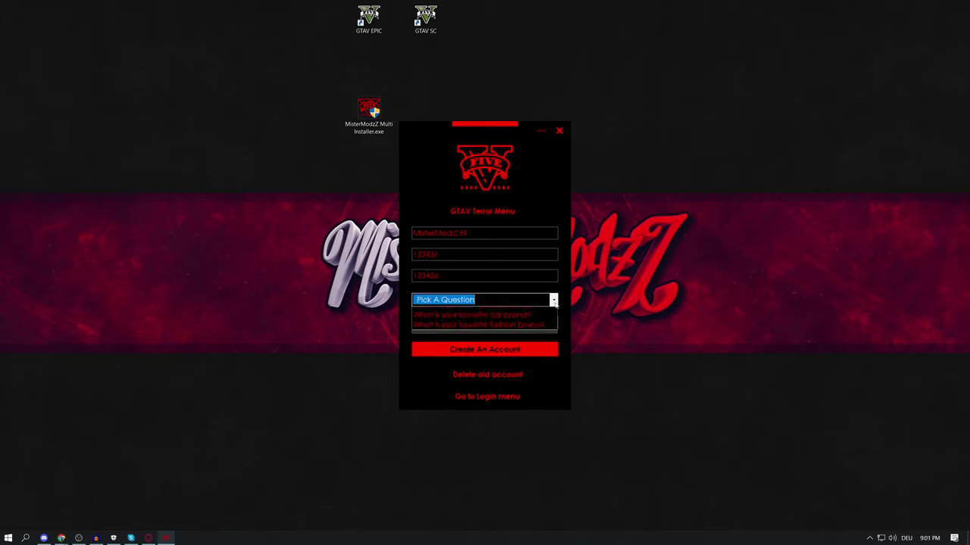
{"action": "left_click", "coordinate": [532, 333]}
{"action": "key", "text": "Tab"}
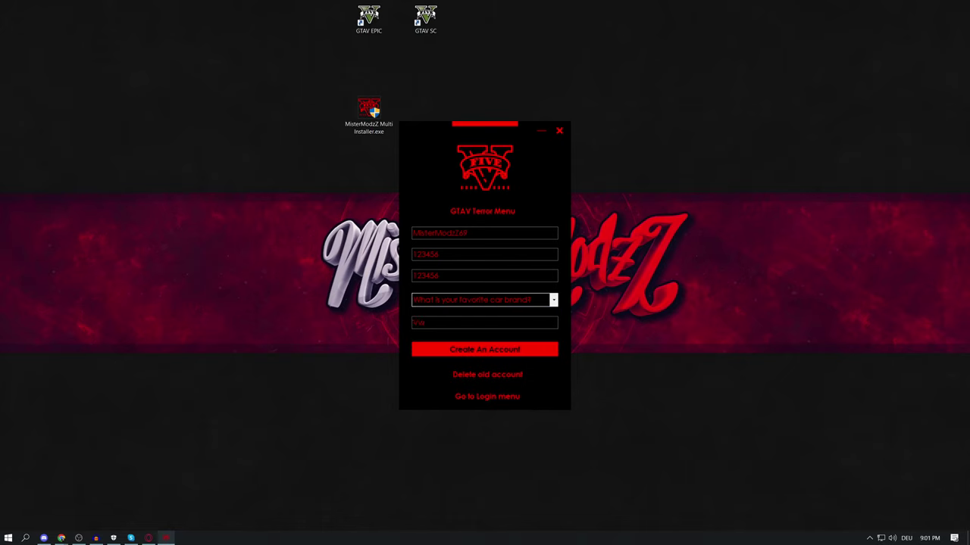
{"action": "left_click", "coordinate": [473, 351]}
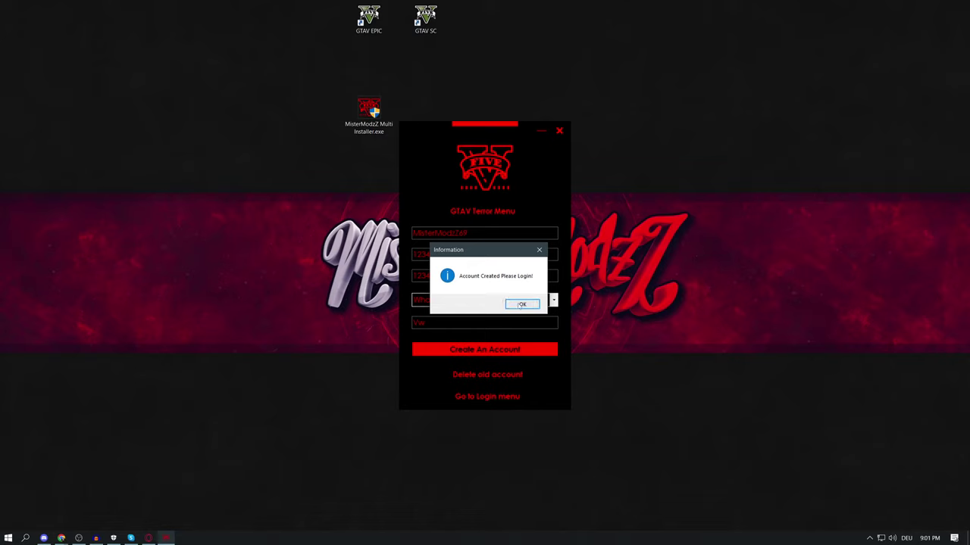
{"action": "left_click", "coordinate": [525, 294]}
Log in with the new account's username and password
{"action": "type", "text": "MisterModzZ"}
{"action": "key", "text": "Tab"}
{"action": "type", "text": "******"}
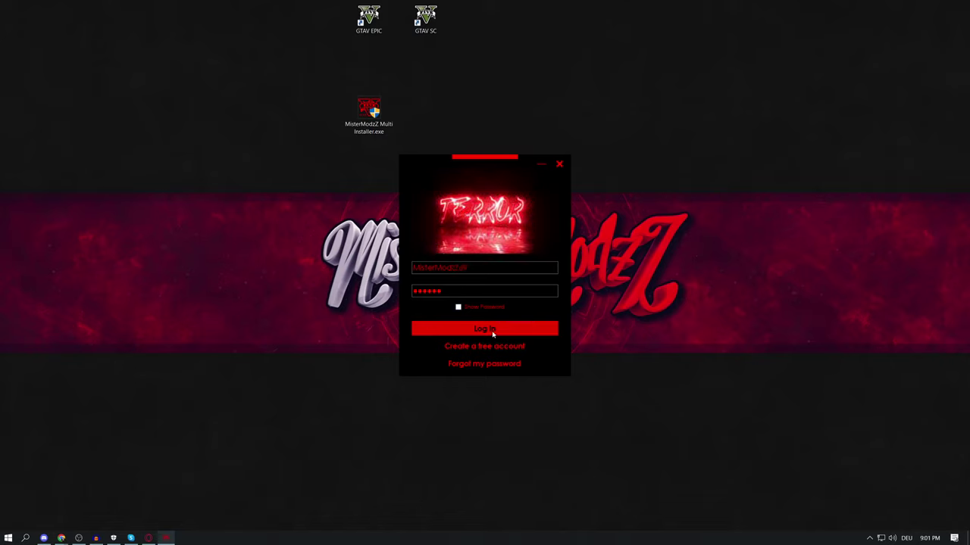
{"action": "left_click", "coordinate": [492, 330]}
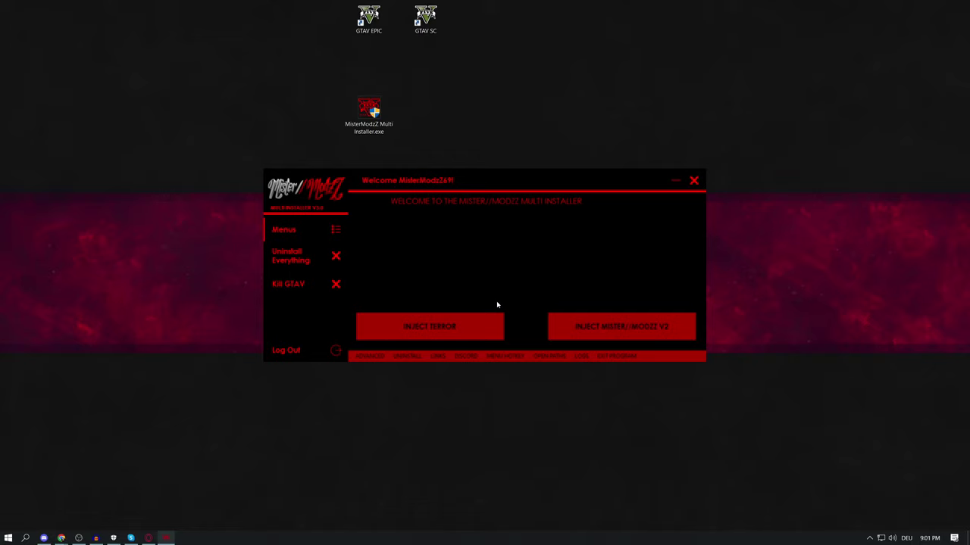
Try INJECT TERROR and, with 0 injections left, agree to watch an ad for free injections
{"action": "mouse_move", "coordinate": [546, 180]}
{"action": "left_mouse_down"}
{"action": "mouse_move", "coordinate": [527, 180]}
{"action": "mouse_move", "coordinate": [535, 182]}
{"action": "left_mouse_up"}
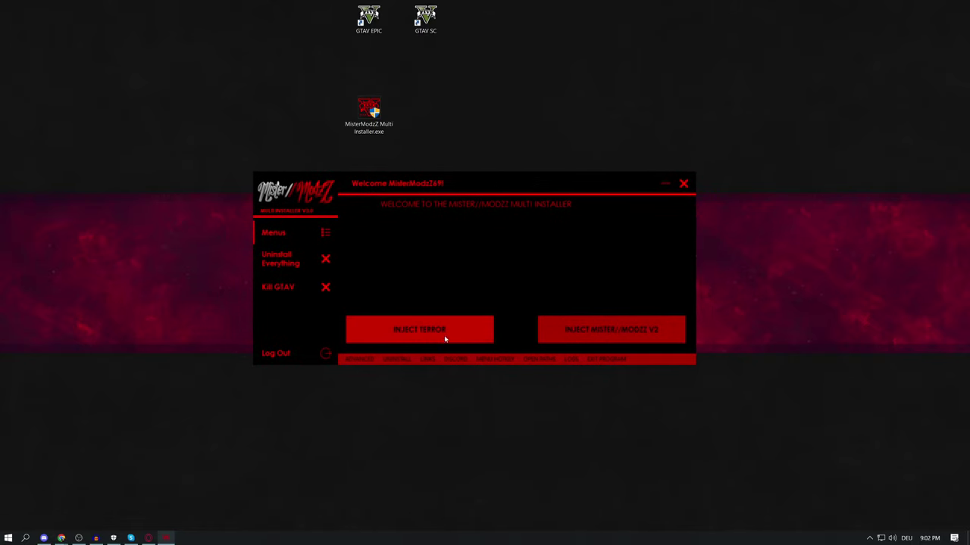
{"action": "left_click", "coordinate": [440, 331]}
{"action": "left_click_drag", "start_coordinate": [478, 258], "coordinate": [486, 240]}
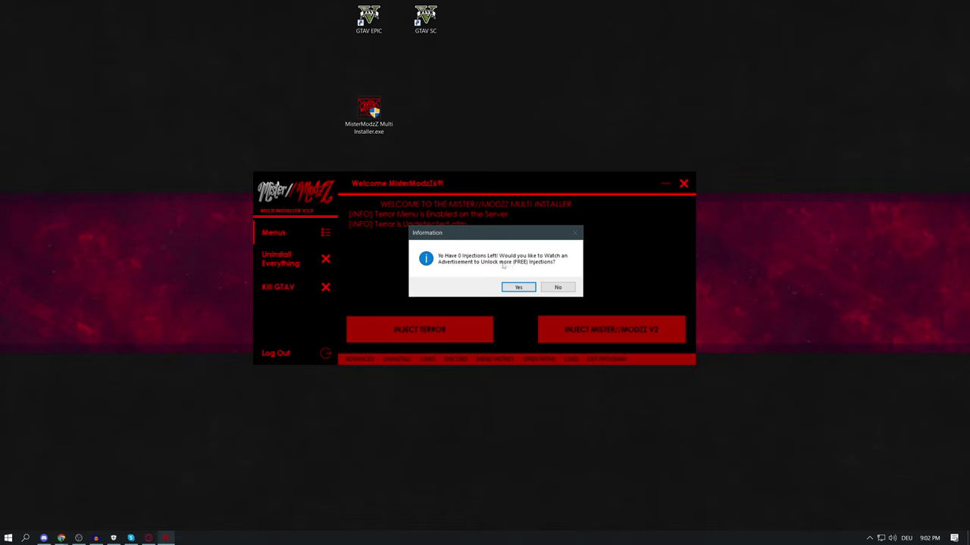
{"action": "left_click", "coordinate": [519, 288]}
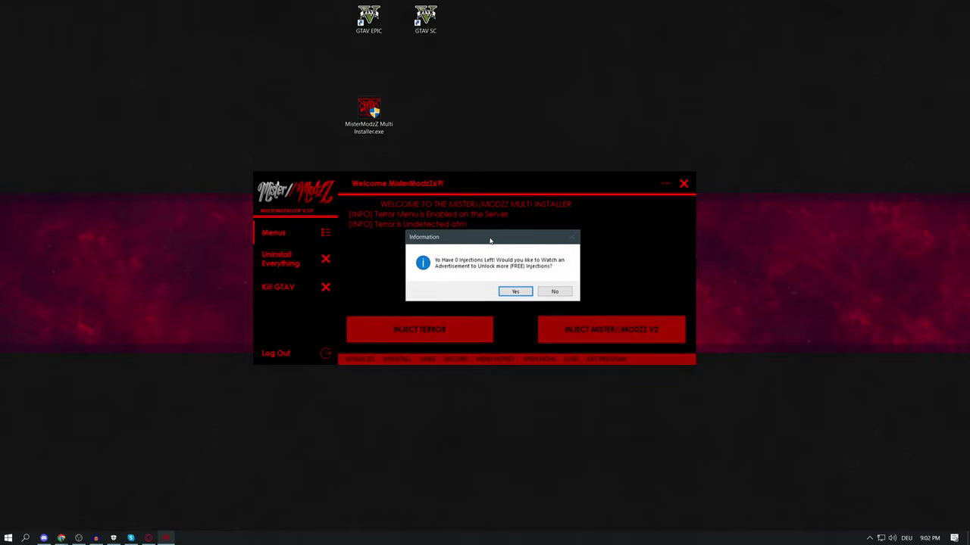
{"action": "left_click", "coordinate": [516, 291]}
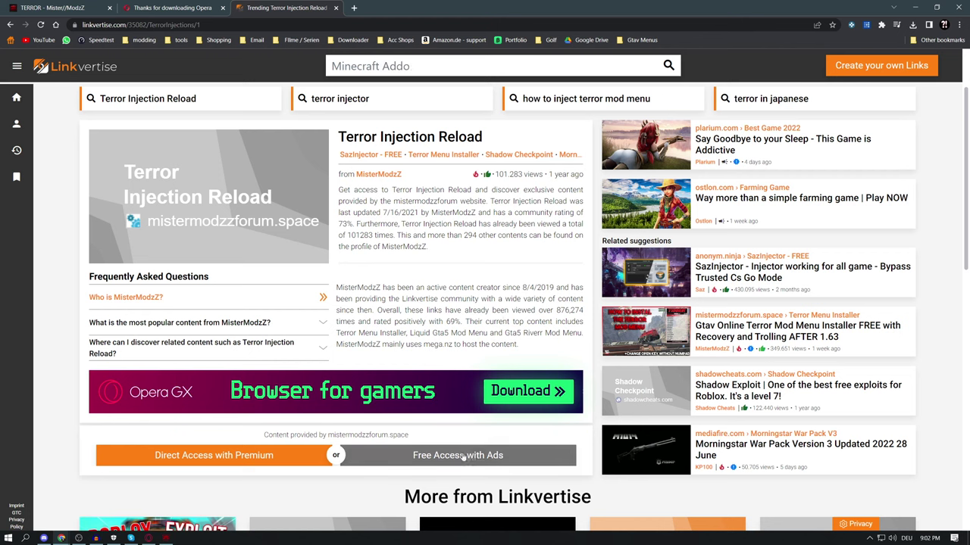
Choose Free Access with Ads, dismiss the sponsored popup, and start the Opera GX install step
{"action": "left_click", "coordinate": [490, 455]}
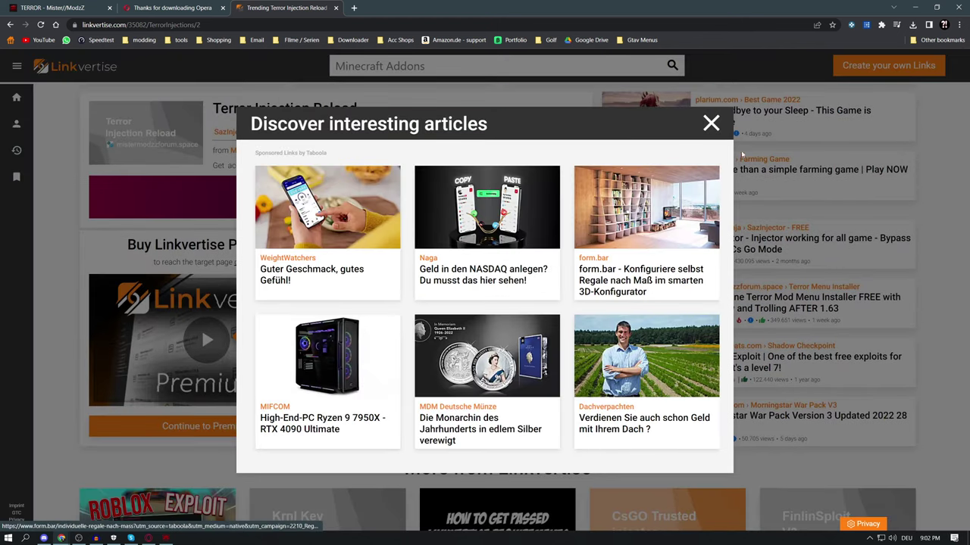
{"action": "left_click", "coordinate": [711, 124]}
{"action": "left_click", "coordinate": [494, 410]}
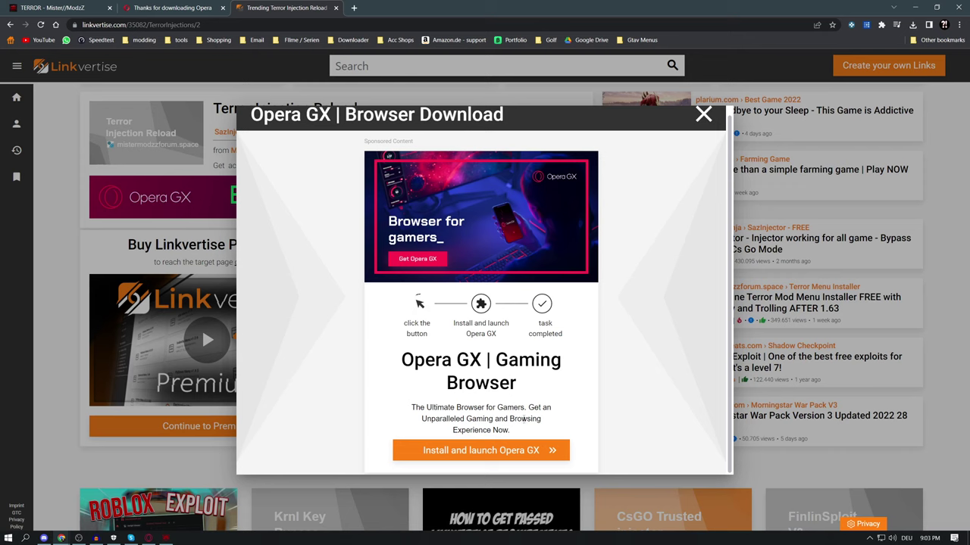
{"action": "left_click", "coordinate": [478, 451]}
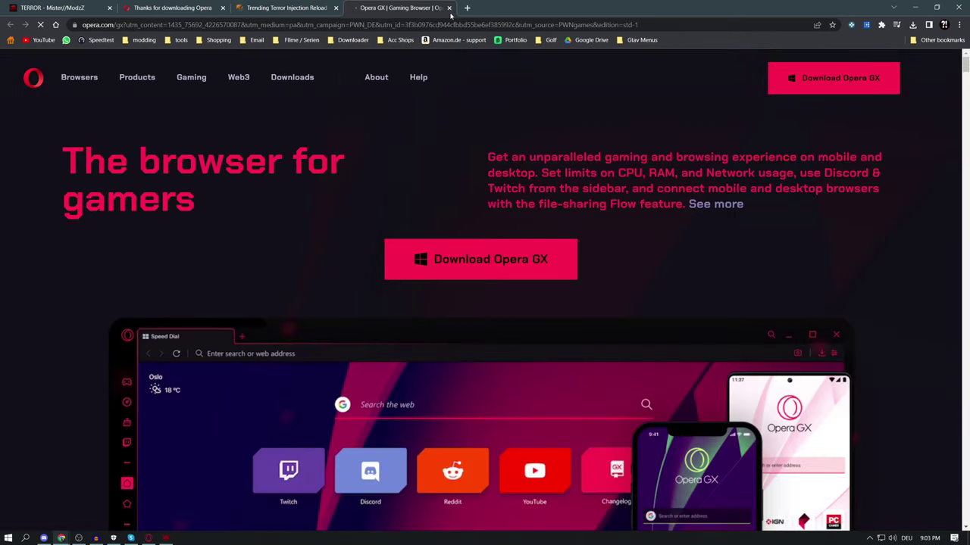
{"action": "left_click", "coordinate": [449, 8]}
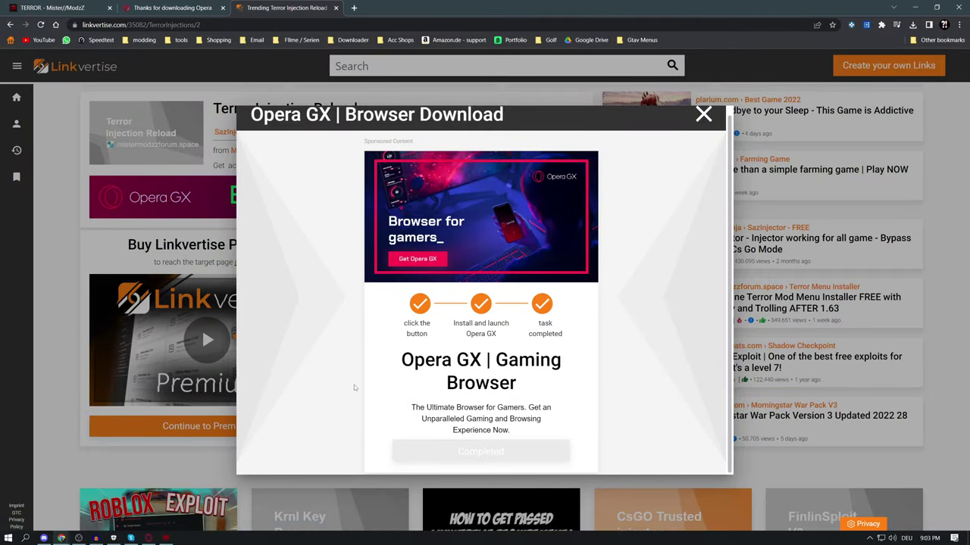
Launch Opera GX, close the completed step dialog, and continue to Terror Injection Reload
{"action": "left_click", "coordinate": [147, 538]}
{"action": "left_click", "coordinate": [148, 538]}
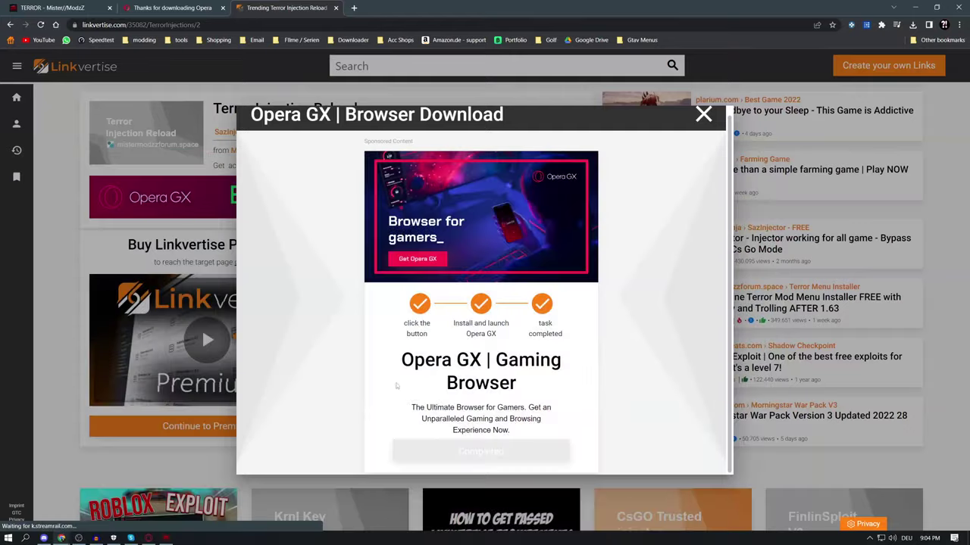
{"action": "left_click", "coordinate": [147, 538]}
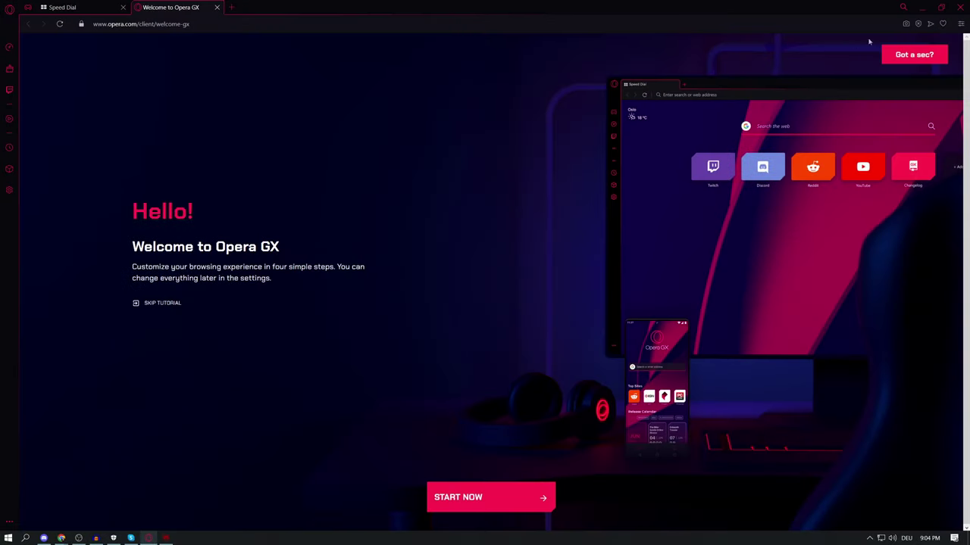
{"action": "left_click", "coordinate": [148, 538]}
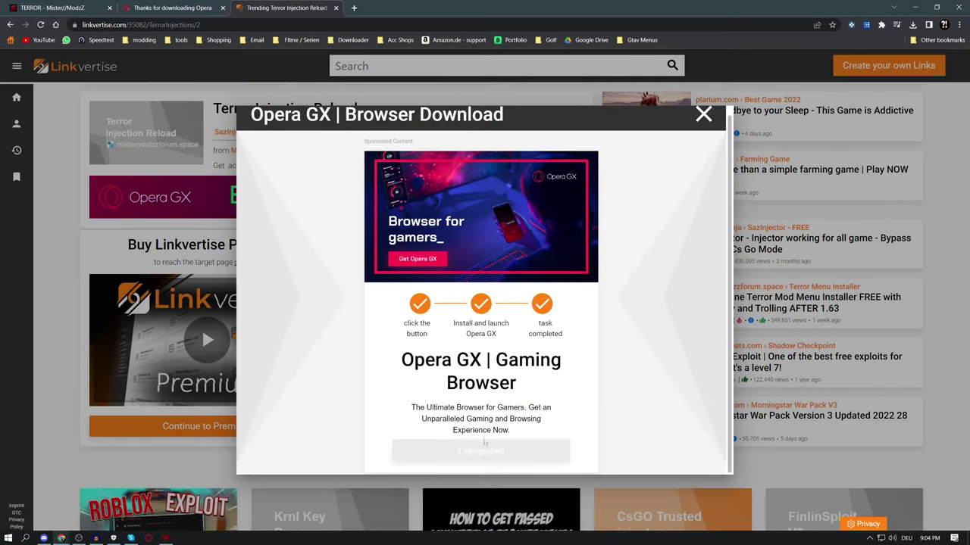
{"action": "left_click", "coordinate": [703, 113]}
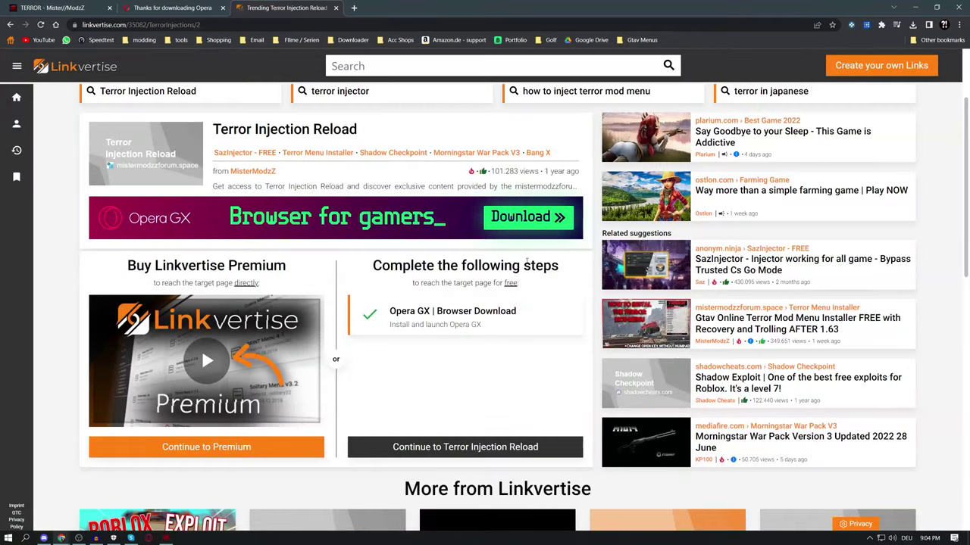
{"action": "scroll", "coordinate": [480, 406], "scroll_direction": "down", "scroll_amount": 2}
{"action": "left_click", "coordinate": [468, 335]}
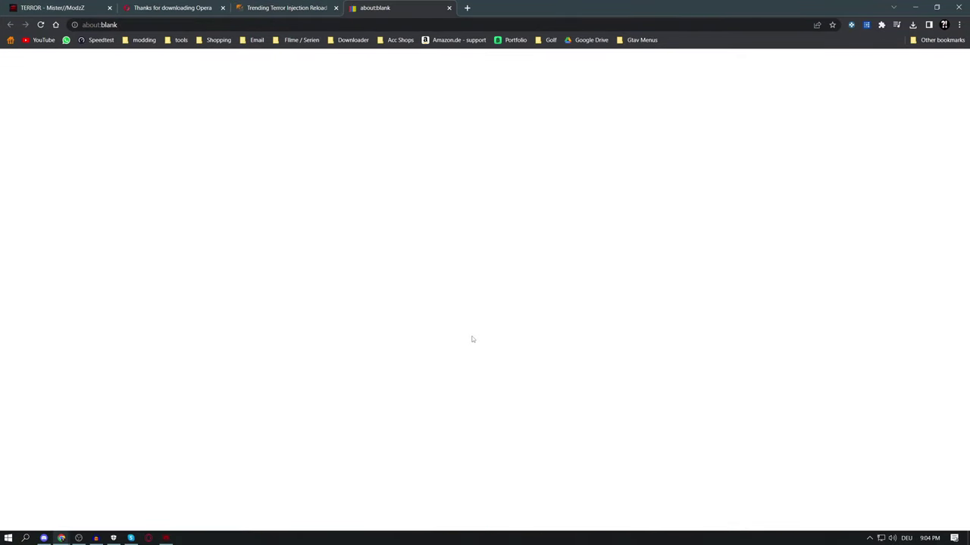
{"action": "left_click_drag", "start_coordinate": [146, 61], "coordinate": [3, 60]}
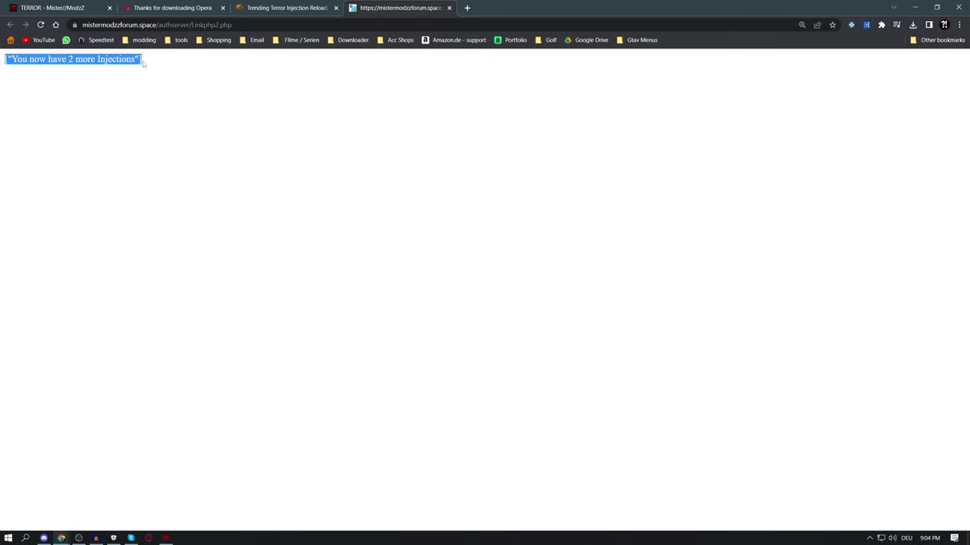
Review the 2-more-injections confirmation and check the installer from the taskbar
{"action": "left_click", "coordinate": [177, 54]}
{"action": "left_click", "coordinate": [242, 24]}
{"action": "left_click", "coordinate": [253, 67]}
{"action": "left_click_drag", "start_coordinate": [143, 68], "coordinate": [4, 60]}
{"action": "left_click", "coordinate": [174, 71]}
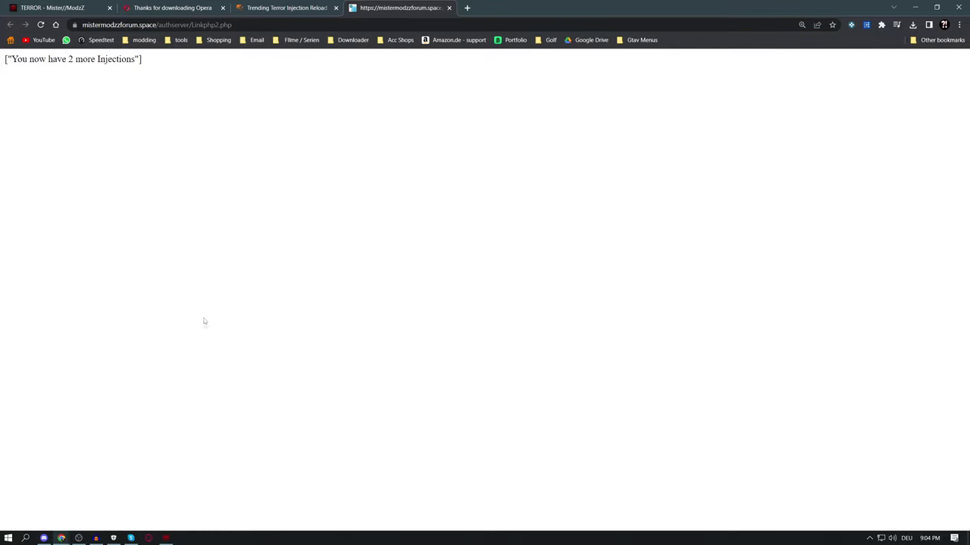
{"action": "left_click", "coordinate": [166, 538]}
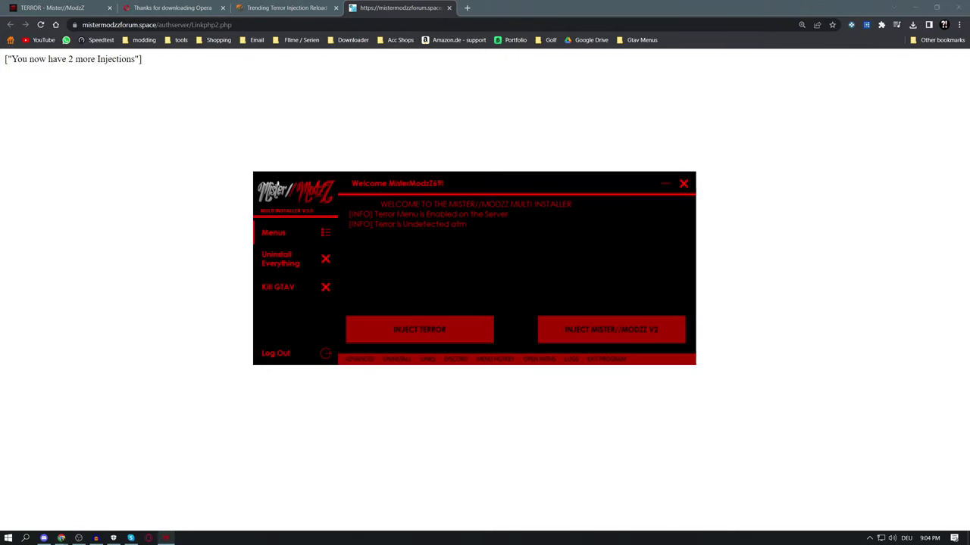
{"action": "left_click_drag", "start_coordinate": [162, 83], "coordinate": [6, 62]}
{"action": "left_click", "coordinate": [156, 91]}
{"action": "left_click", "coordinate": [166, 537]}
Minimize the installer and close the injection confirmation tab in Chrome
{"action": "left_click_drag", "start_coordinate": [515, 193], "coordinate": [495, 191]}
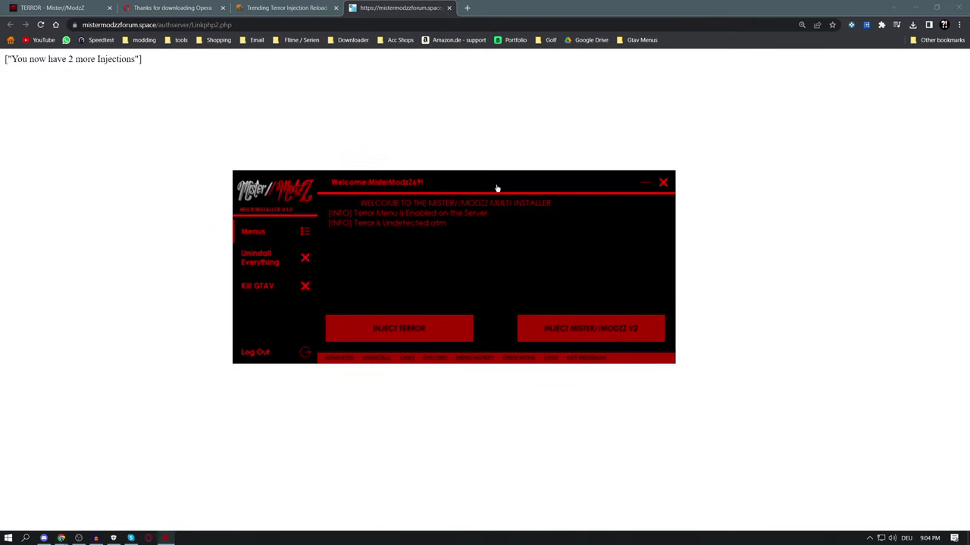
{"action": "left_click", "coordinate": [643, 184]}
{"action": "left_click_drag", "start_coordinate": [159, 65], "coordinate": [2, 65]}
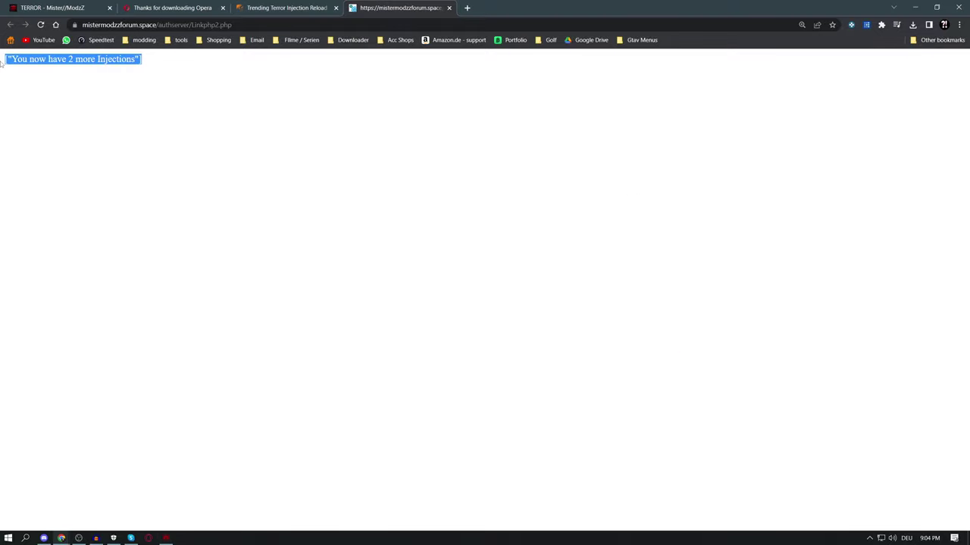
{"action": "left_click", "coordinate": [168, 80]}
{"action": "left_click", "coordinate": [287, 8]}
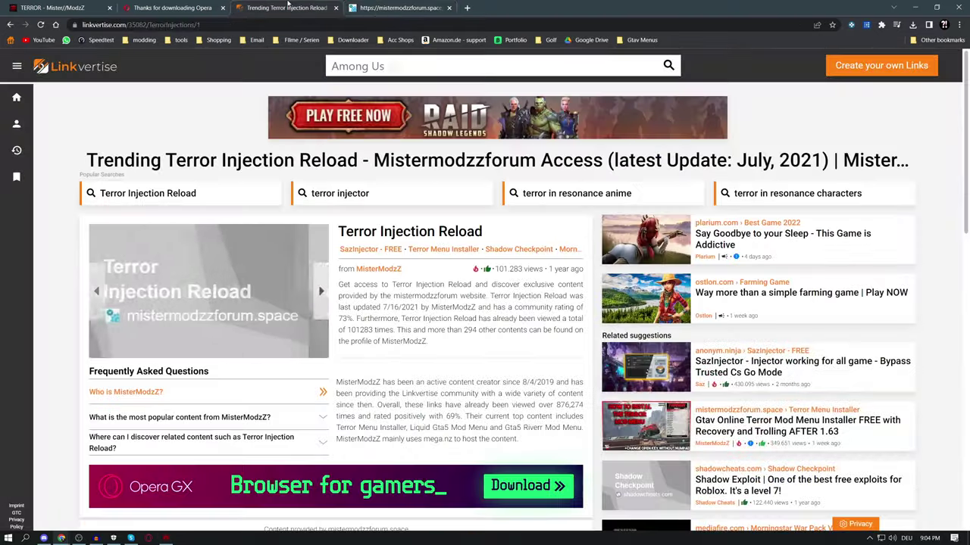
{"action": "left_click", "coordinate": [448, 8]}
{"action": "scroll", "coordinate": [472, 284], "scroll_direction": "down", "scroll_amount": 1}
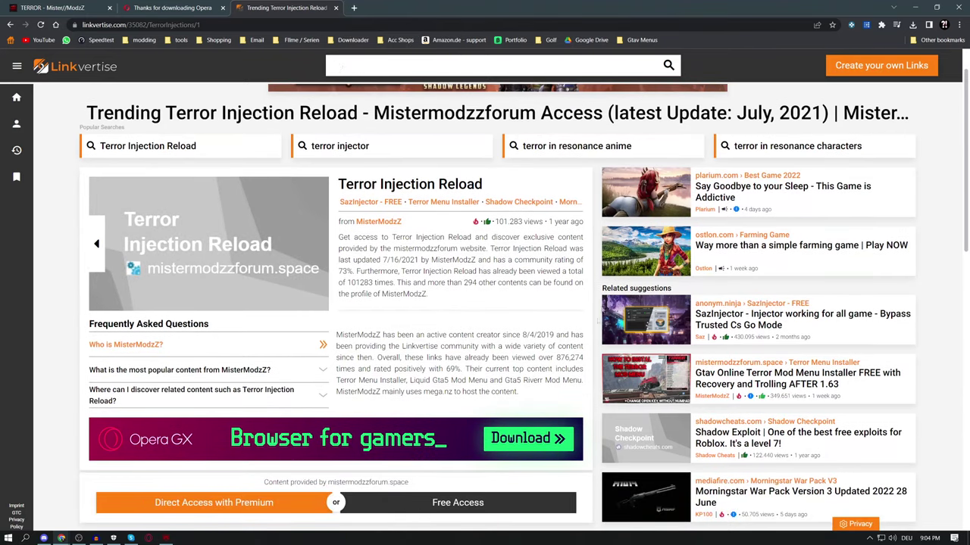
{"action": "scroll", "coordinate": [472, 285], "scroll_direction": "up", "scroll_amount": 1}
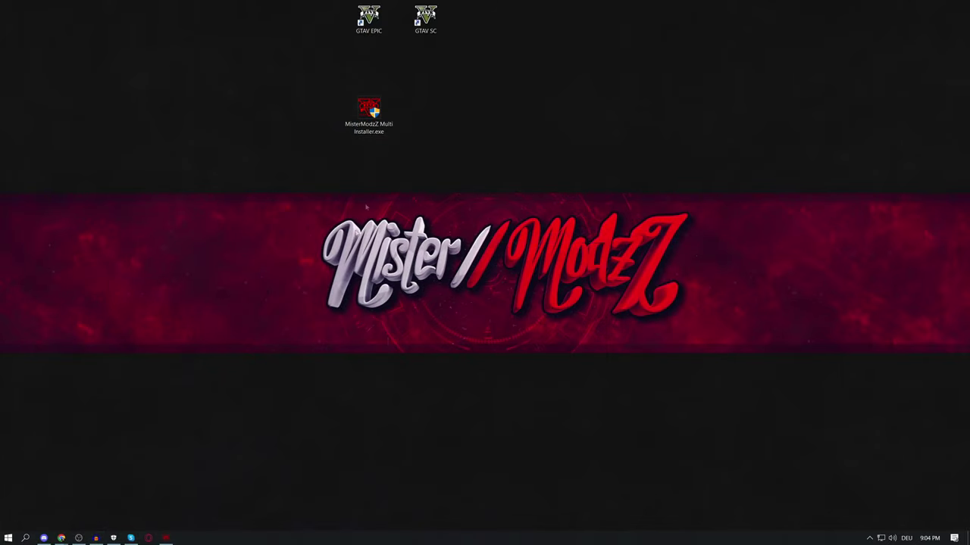
In the Terror Menu server's #support-tickets channel, create a new support ticket
{"action": "left_click", "coordinate": [45, 540]}
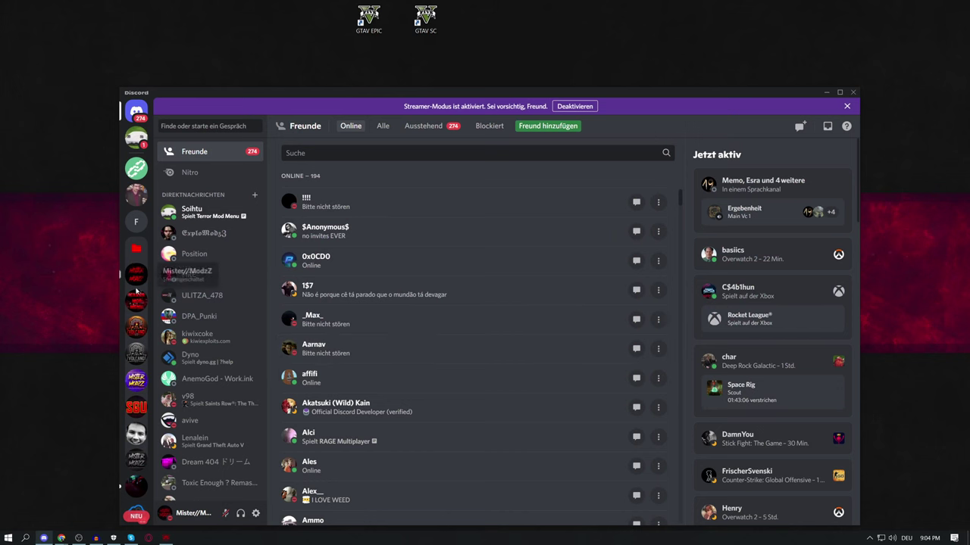
{"action": "left_click", "coordinate": [137, 303]}
{"action": "scroll", "coordinate": [194, 231], "scroll_direction": "up", "scroll_amount": 3}
{"action": "scroll", "coordinate": [194, 231], "scroll_direction": "up", "scroll_amount": 1}
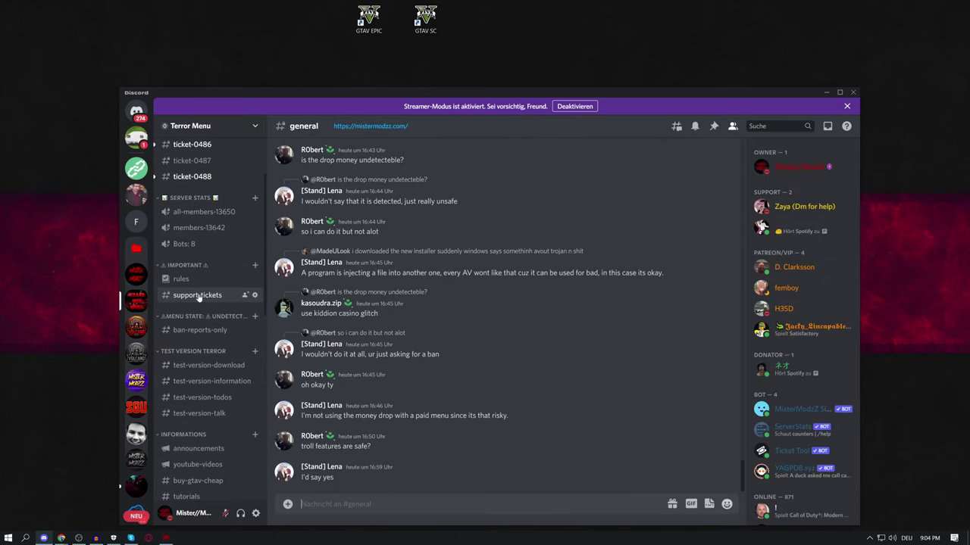
{"action": "left_click", "coordinate": [183, 296]}
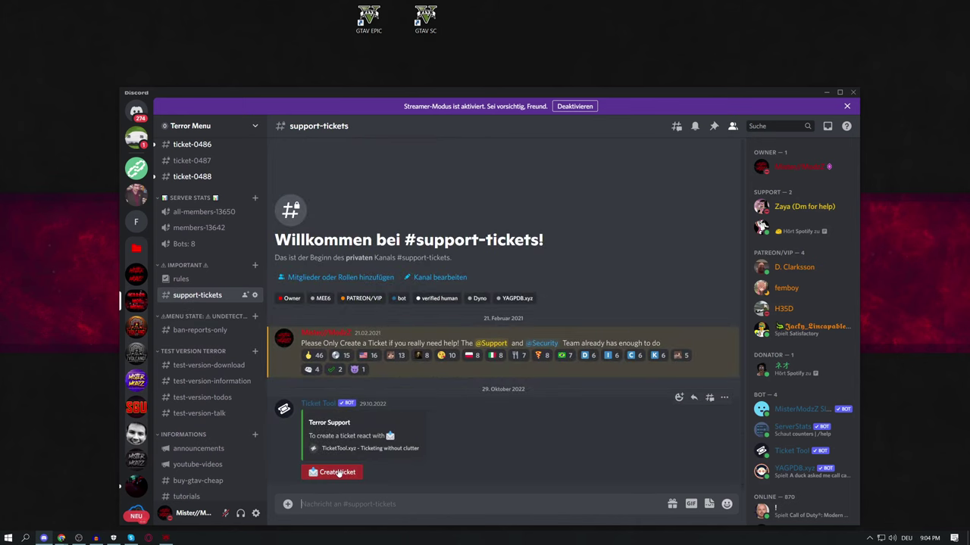
{"action": "left_click", "coordinate": [337, 473]}
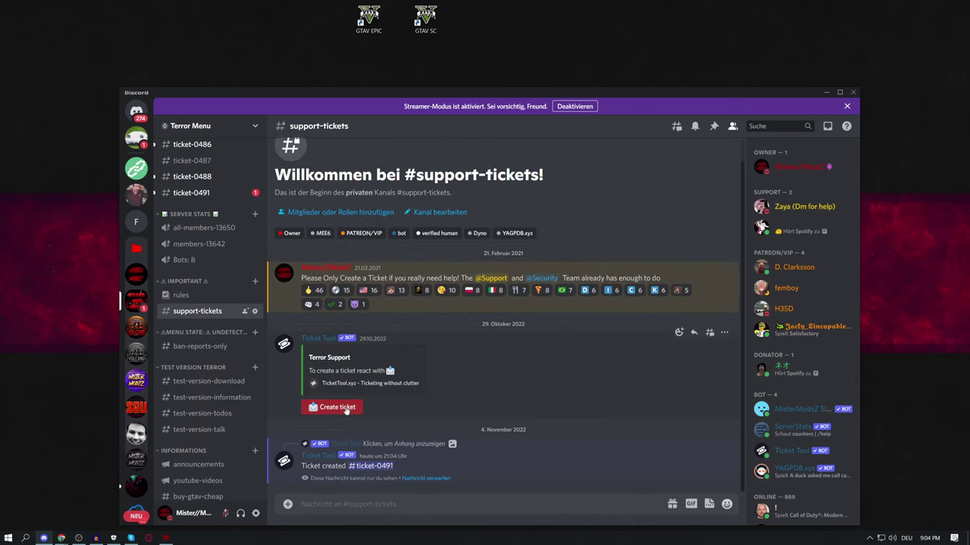
Open the new #ticket-0491 channel, then minimize Discord and refresh the desktop
{"action": "scroll", "coordinate": [204, 285], "scroll_direction": "up", "scroll_amount": 1}
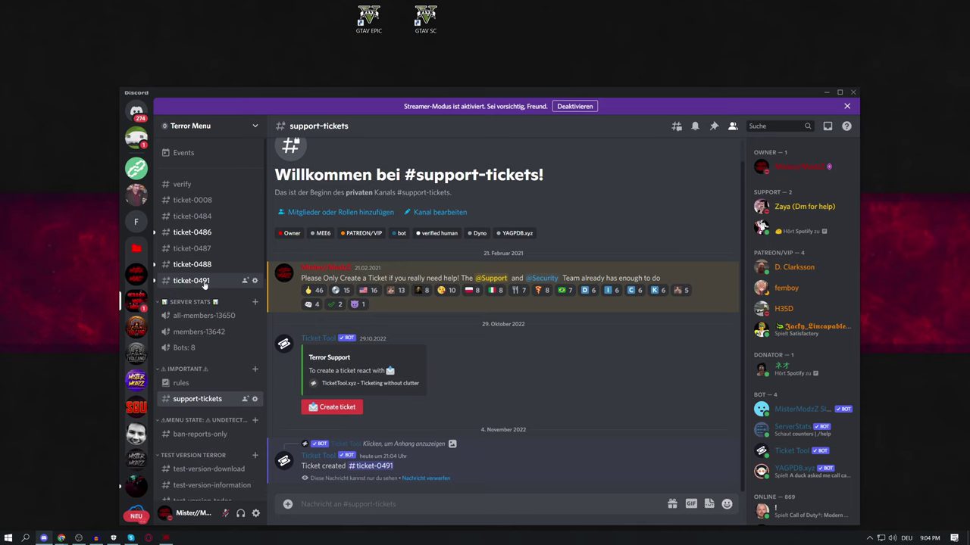
{"action": "left_click", "coordinate": [201, 282]}
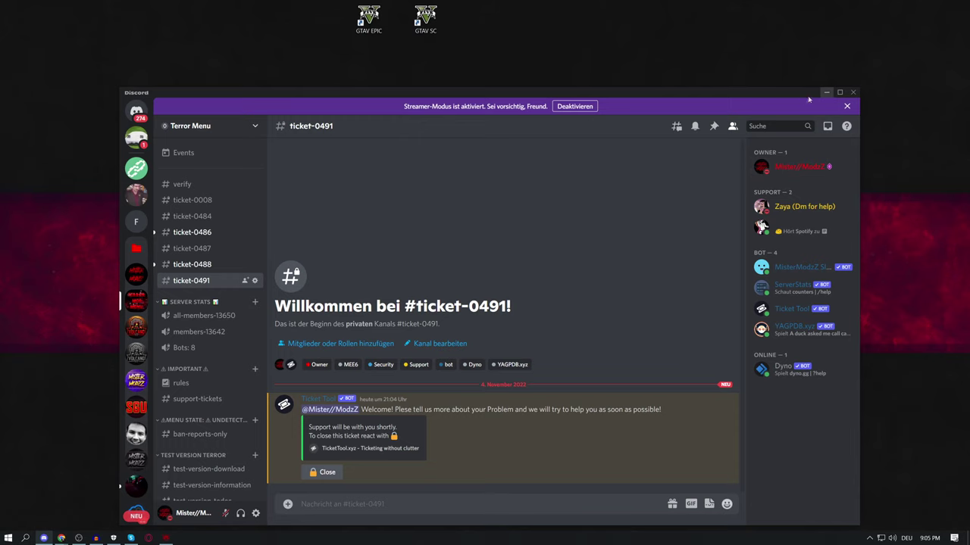
{"action": "left_click", "coordinate": [826, 93]}
{"action": "right_click", "coordinate": [606, 137]}
{"action": "left_click", "coordinate": [621, 163]}
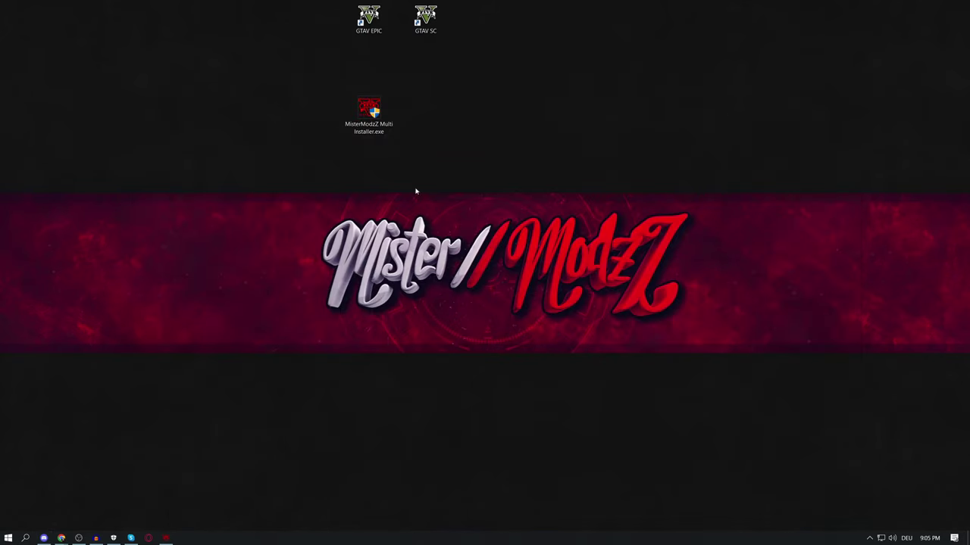
Rearrange the installer icon and window and start GTA V from the GTAV SC shortcut
{"action": "left_click_drag", "start_coordinate": [367, 120], "coordinate": [312, 163]}
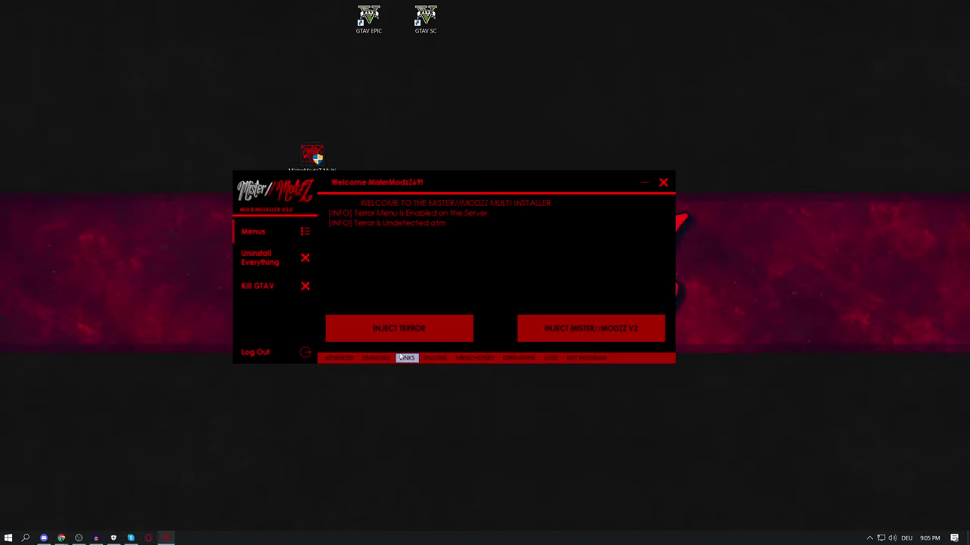
{"action": "left_click_drag", "start_coordinate": [530, 182], "coordinate": [665, 198]}
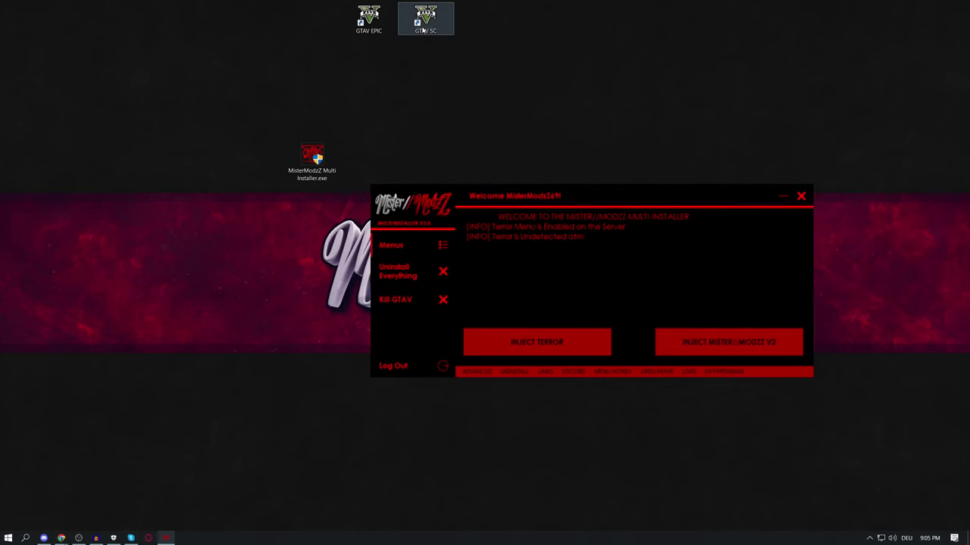
{"action": "right_click", "coordinate": [422, 26]}
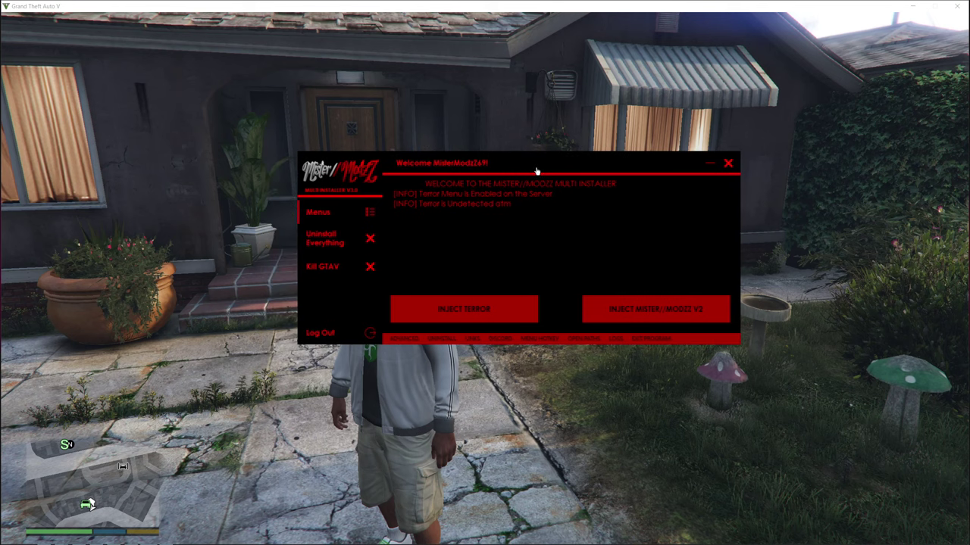
{"action": "left_click_drag", "start_coordinate": [535, 166], "coordinate": [521, 185]}
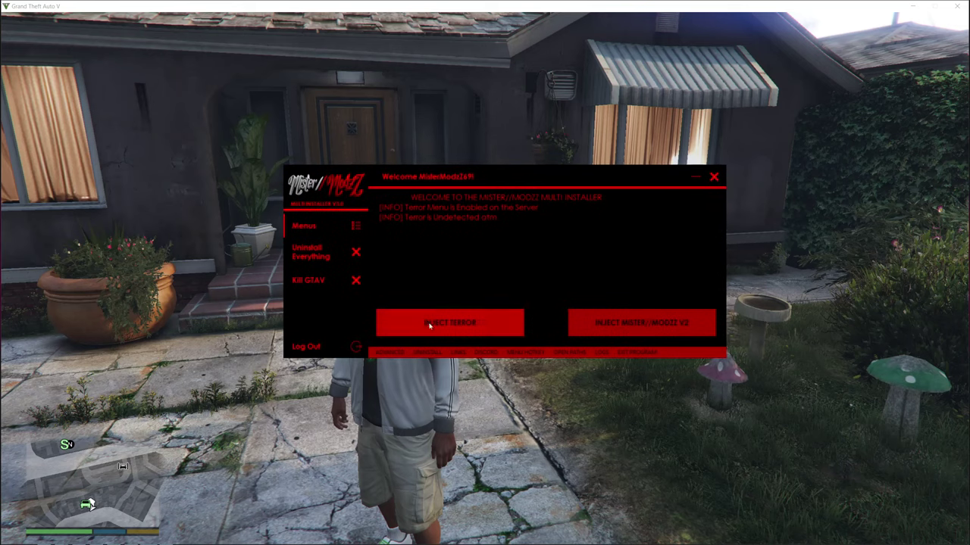
Inject Terror into GTA V, acknowledge the success message, and bring up the pause menu
{"action": "left_click", "coordinate": [454, 326]}
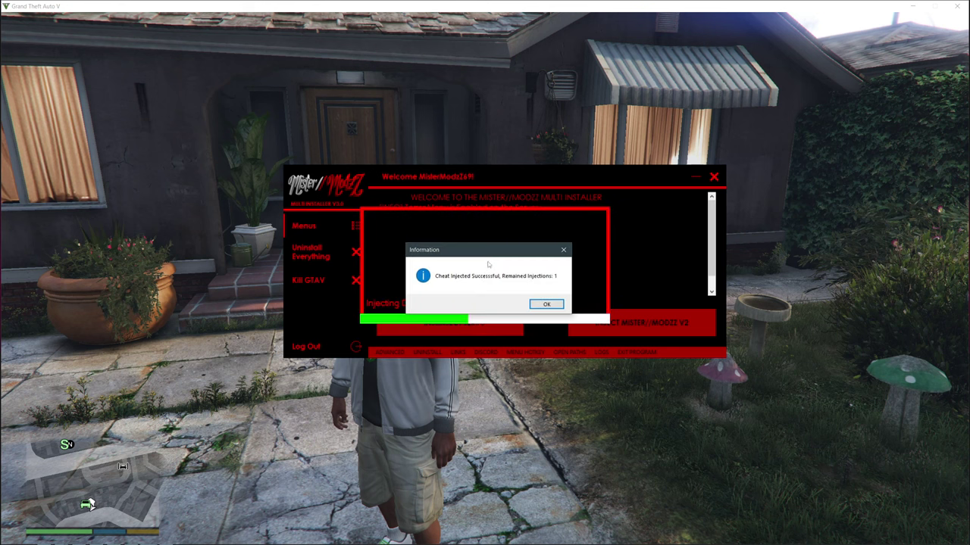
{"action": "left_click_drag", "start_coordinate": [485, 250], "coordinate": [488, 237]}
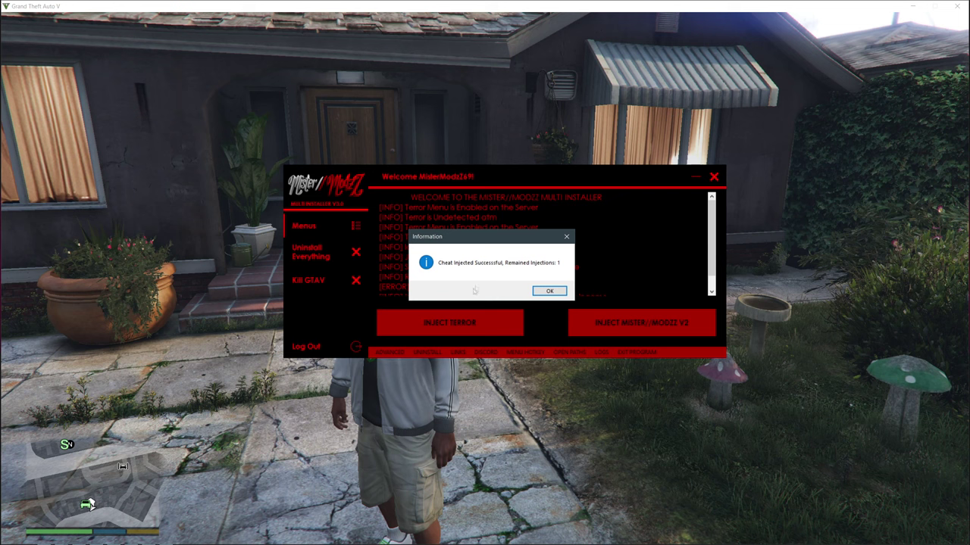
{"action": "left_click_drag", "start_coordinate": [493, 241], "coordinate": [516, 222]}
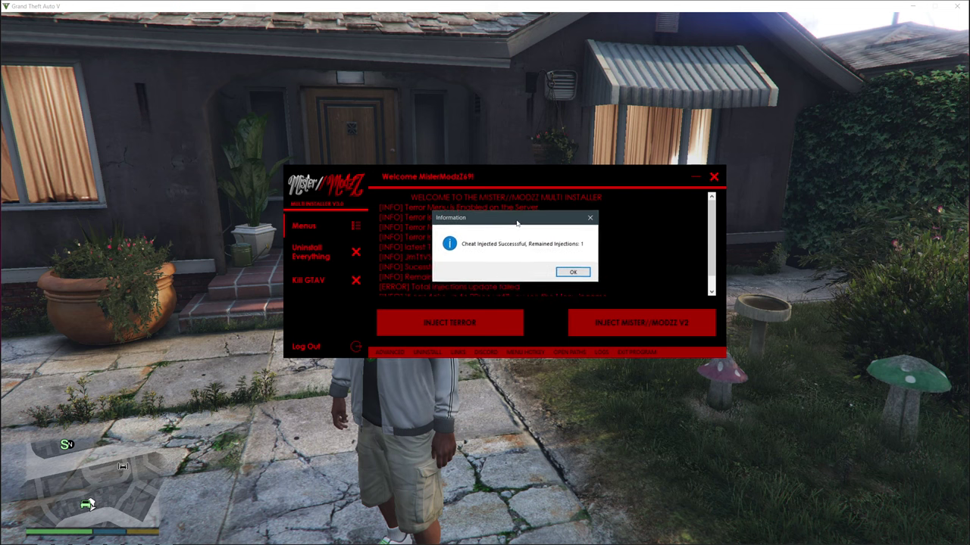
{"action": "left_click", "coordinate": [572, 273]}
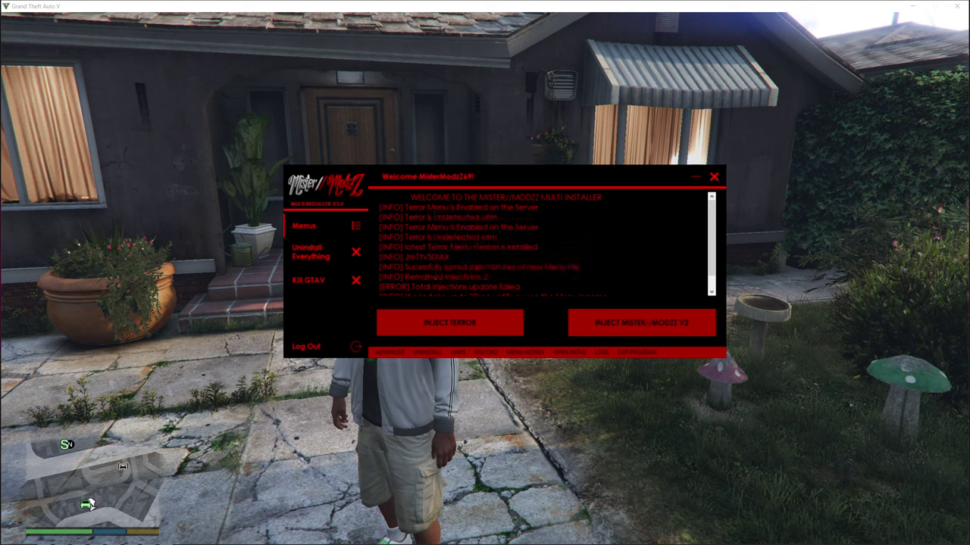
{"action": "left_click", "coordinate": [692, 179]}
{"action": "key", "text": "Escape"}
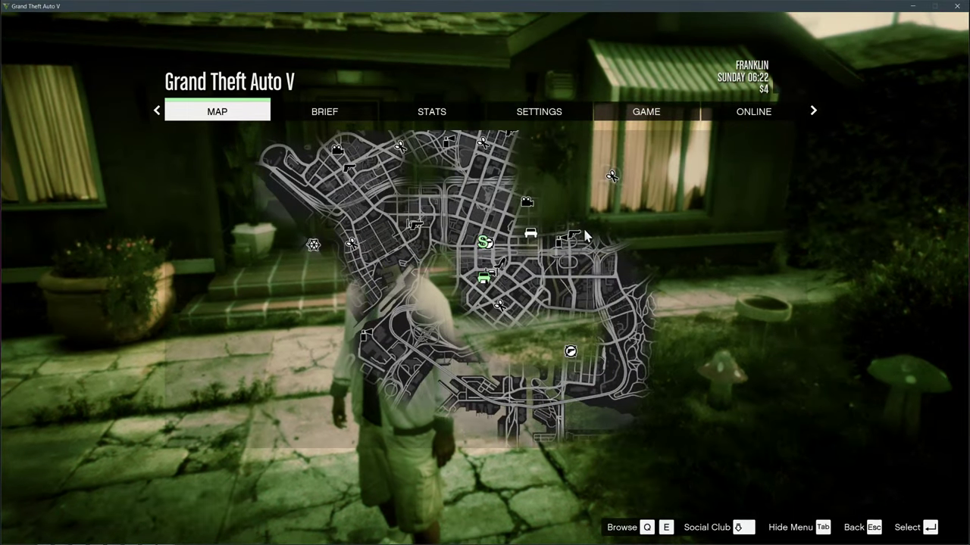
Resume the game, then toggle the Terror menu open and closed with Numpad * while walking
{"action": "key", "text": "Escape"}
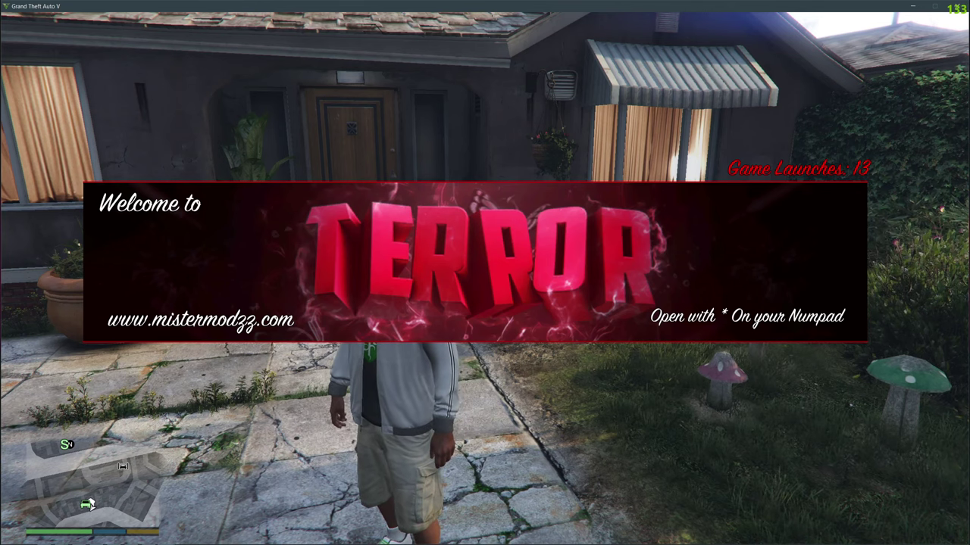
{"action": "key", "text": "KP_Multiply"}
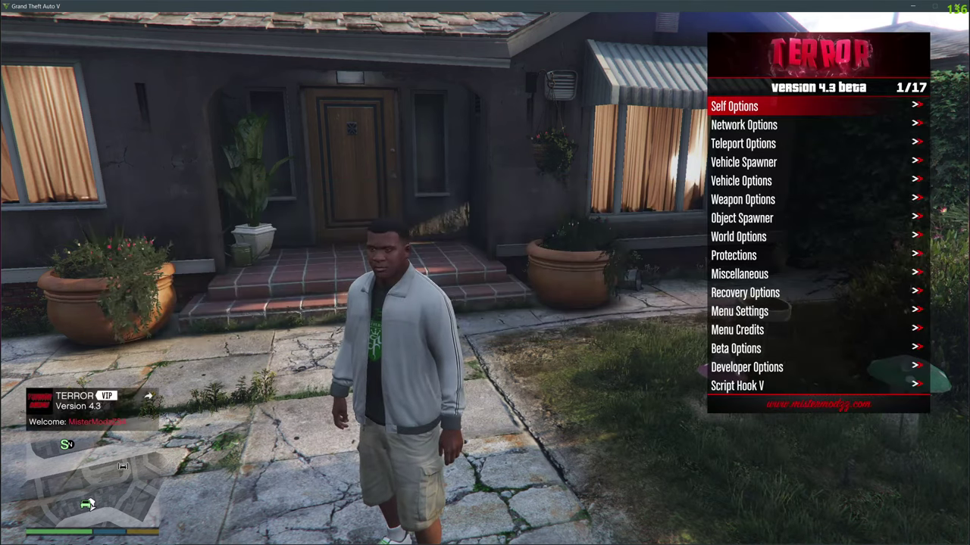
{"action": "key", "text": "w"}
{"action": "key", "text": "a"}
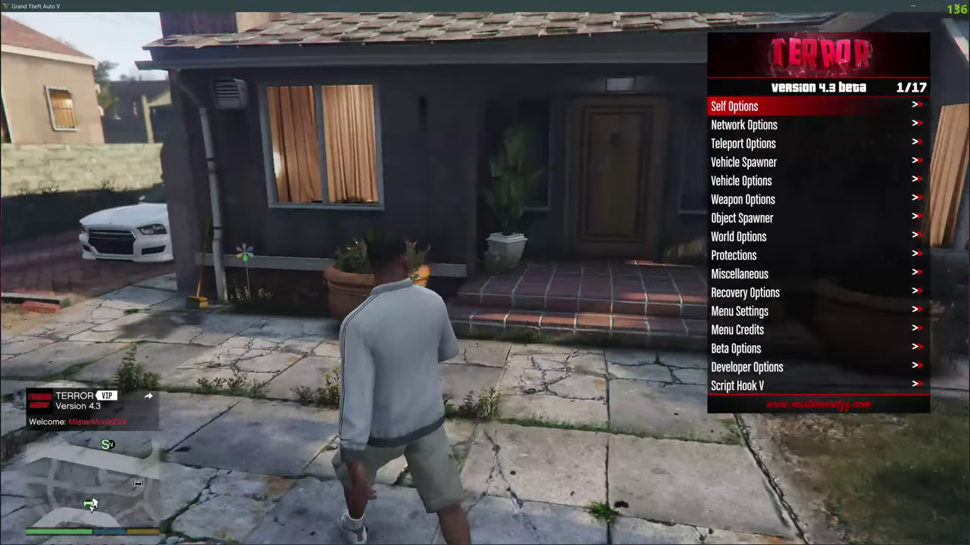
{"action": "key", "text": "KP_Multiply"}
{"action": "key", "text": "KP_Multiply"}
{"action": "key", "text": "KP_Multiply"}
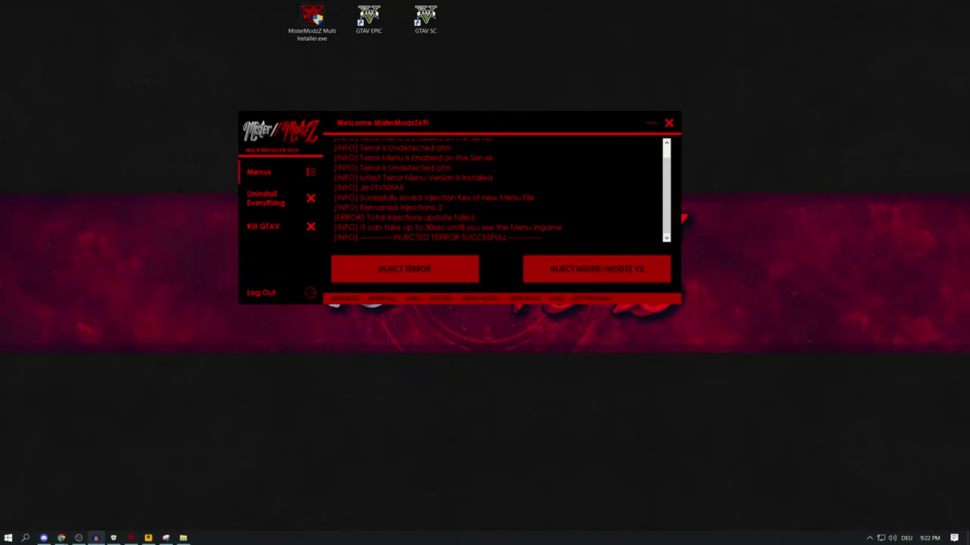
Under MENU HOTKEY, set the Terror menu's open key to F8 and check the log line
{"action": "left_click_drag", "start_coordinate": [522, 124], "coordinate": [522, 109]}
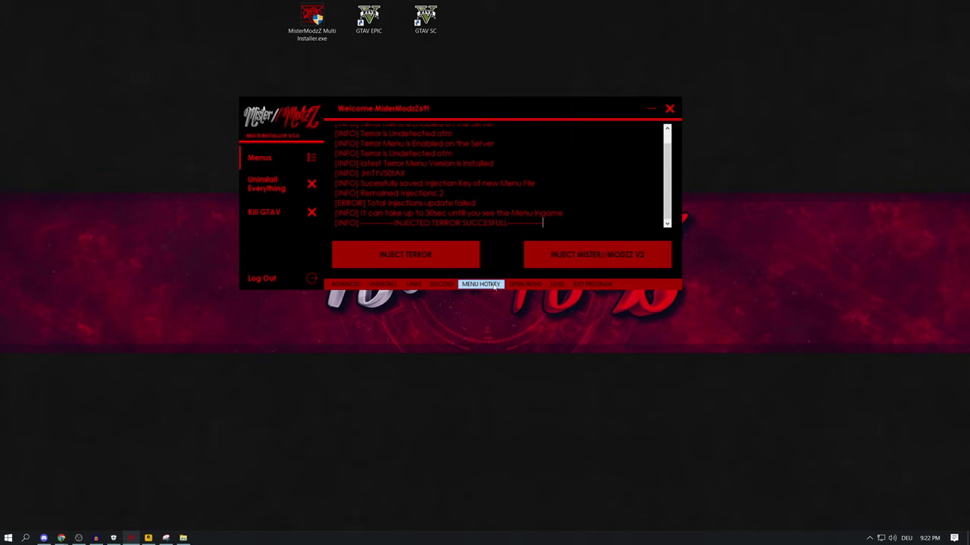
{"action": "left_click", "coordinate": [494, 285]}
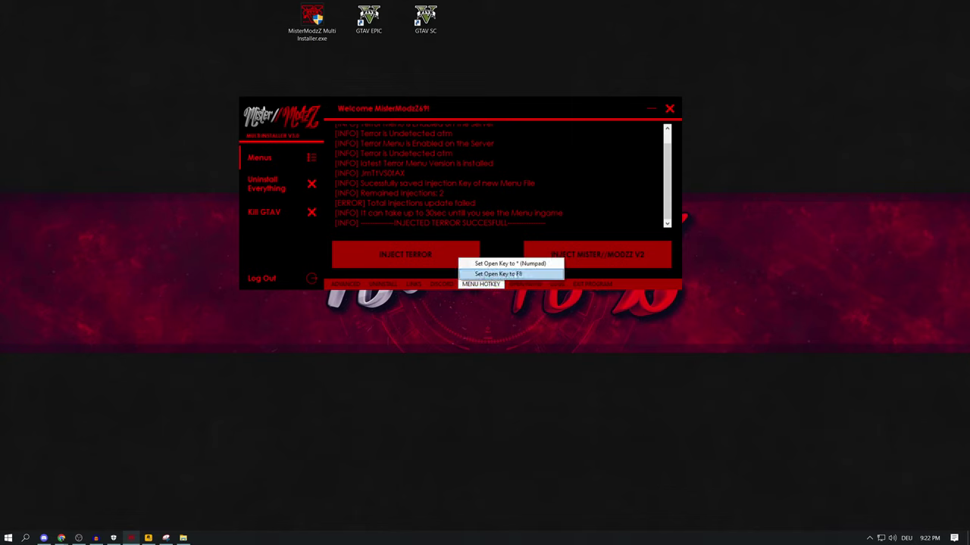
{"action": "left_click", "coordinate": [514, 274]}
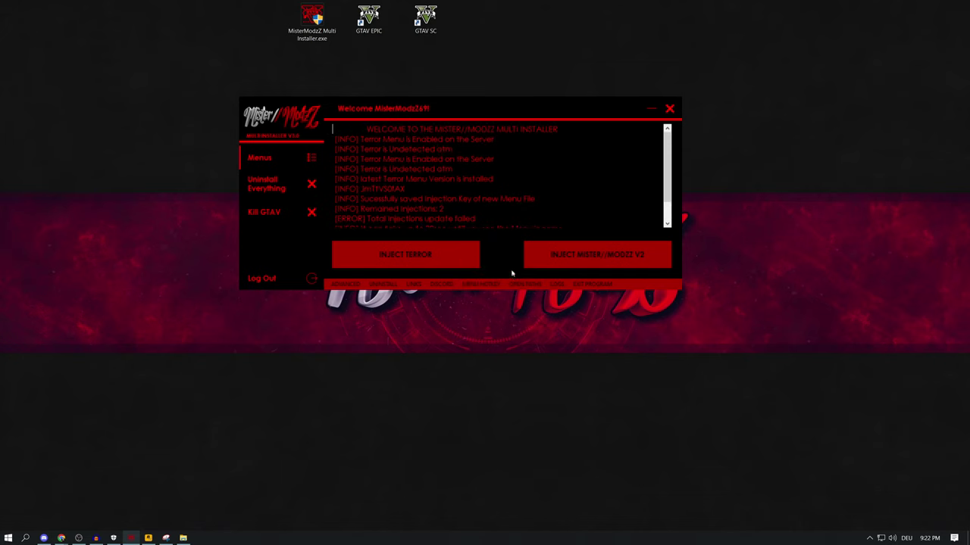
{"action": "left_click_drag", "start_coordinate": [362, 223], "coordinate": [561, 222]}
{"action": "left_click", "coordinate": [558, 223]}
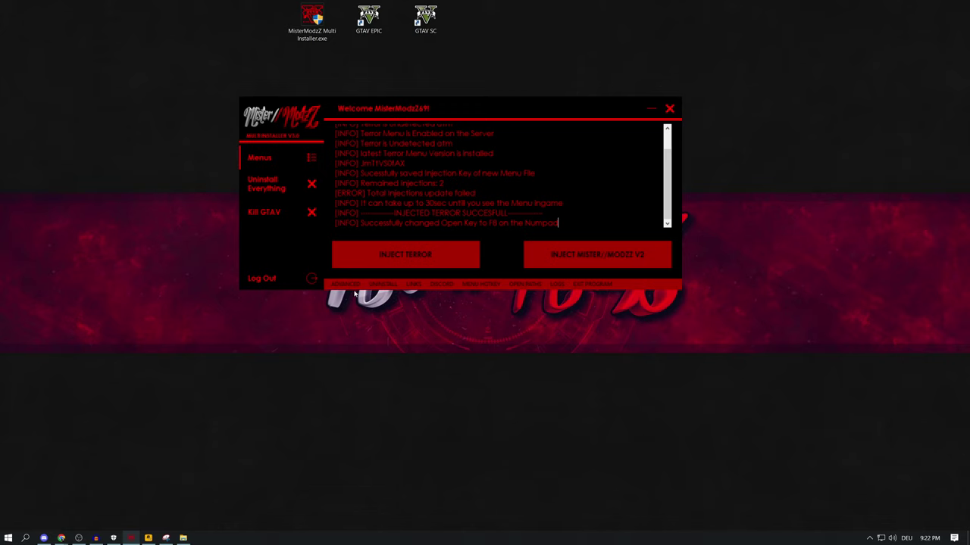
{"action": "left_click", "coordinate": [383, 284]}
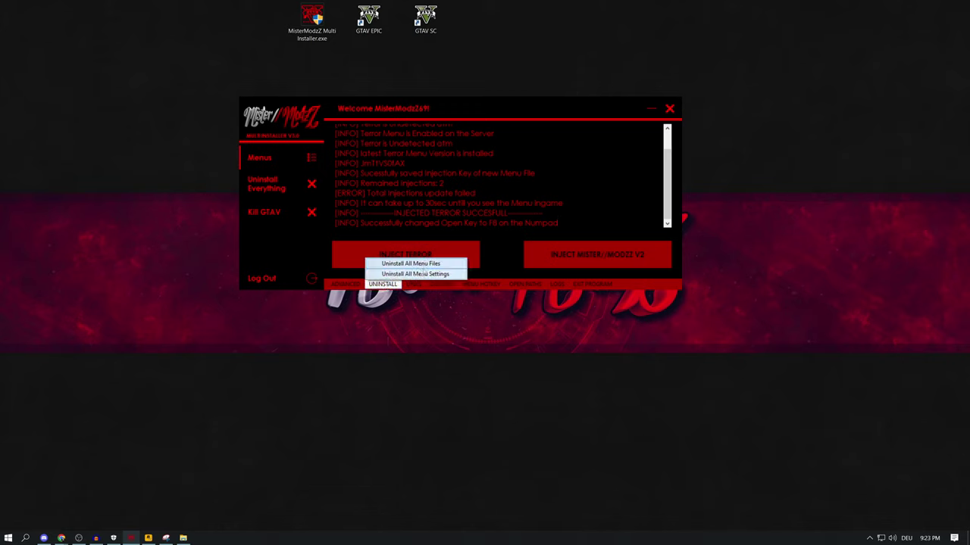
{"action": "left_click", "coordinate": [388, 285]}
{"action": "left_click", "coordinate": [413, 284]}
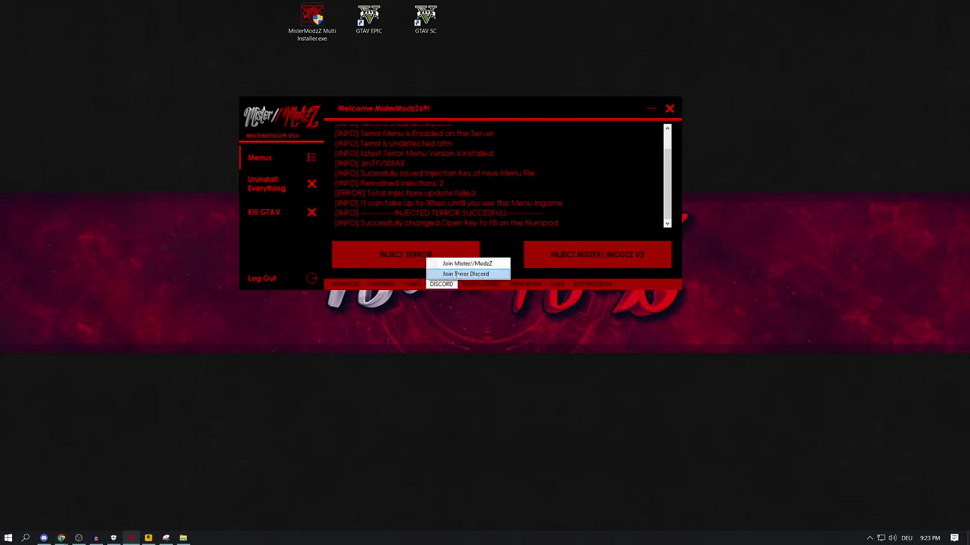
{"action": "mouse_move", "coordinate": [462, 284]}
{"action": "mouse_move", "coordinate": [524, 284]}
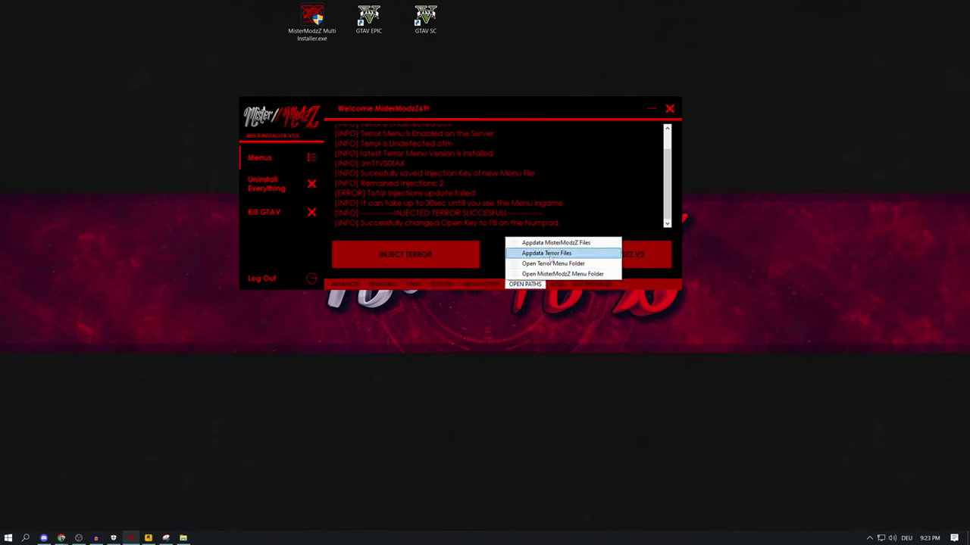
{"action": "mouse_move", "coordinate": [557, 284]}
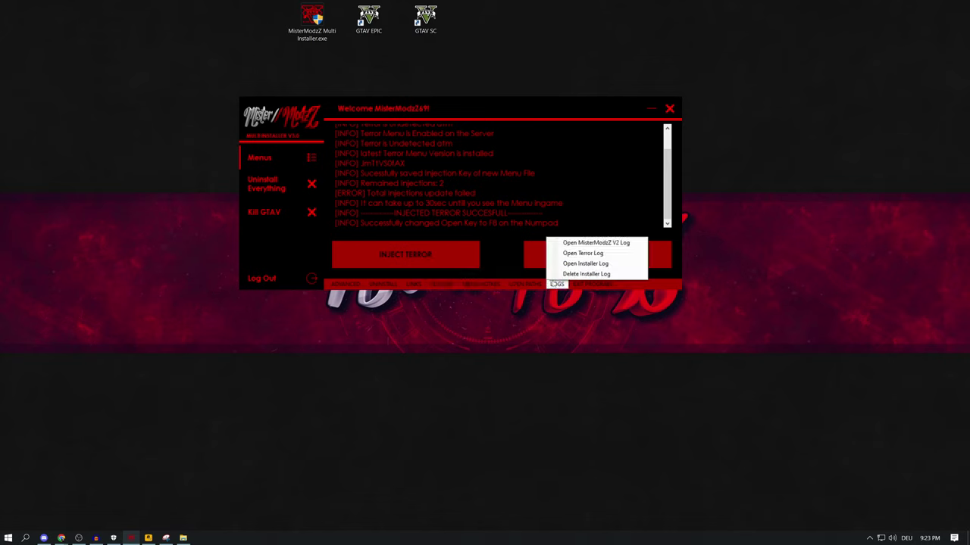
{"action": "left_click", "coordinate": [599, 256]}
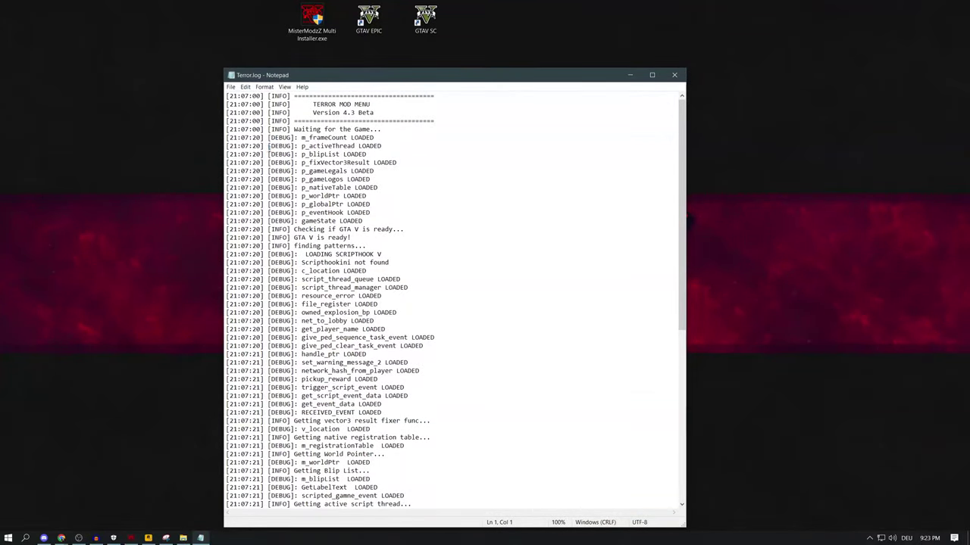
{"action": "key", "text": "alt+F4"}
{"action": "left_click", "coordinate": [557, 285]}
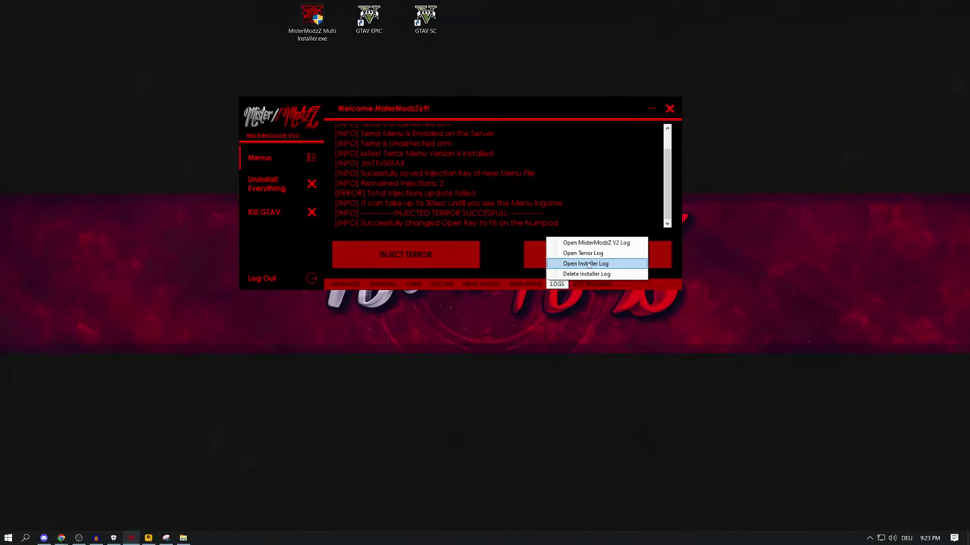
{"action": "left_click", "coordinate": [587, 264]}
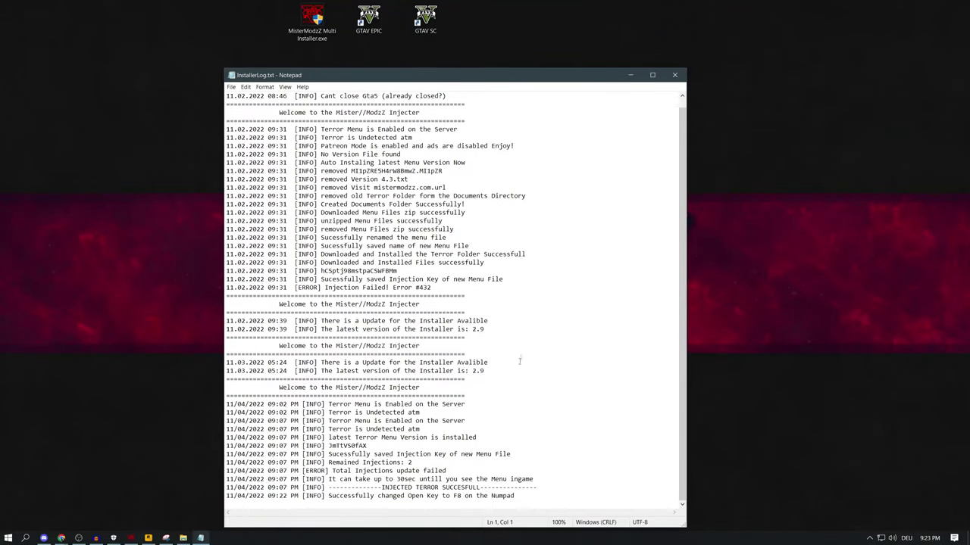
{"action": "left_click_drag", "start_coordinate": [541, 496], "coordinate": [227, 378]}
{"action": "left_click", "coordinate": [560, 421]}
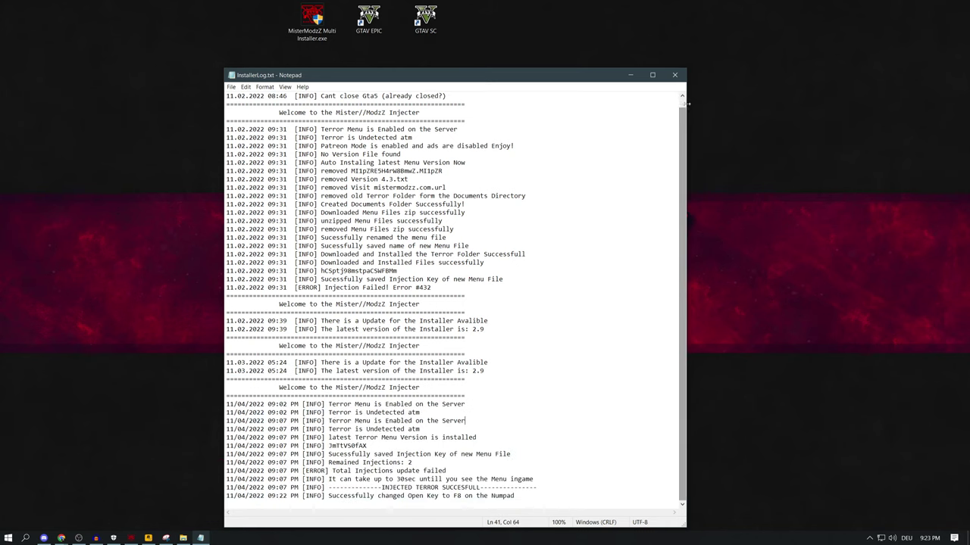
{"action": "left_click", "coordinate": [674, 74]}
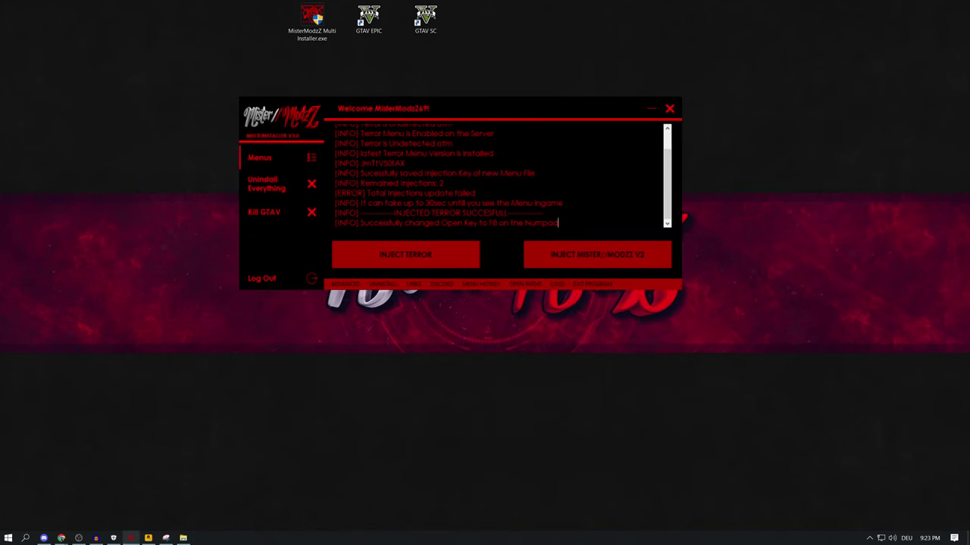